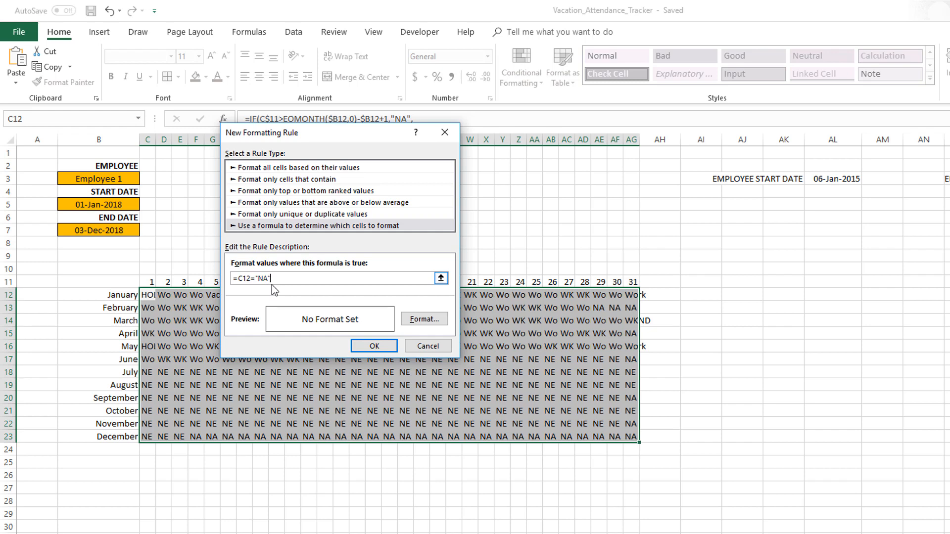
- Give the =C12="NA" formatting rule a thin horizontal crosshatch pattern fill in light gray
{"action": "left_click", "coordinate": [423, 319]}
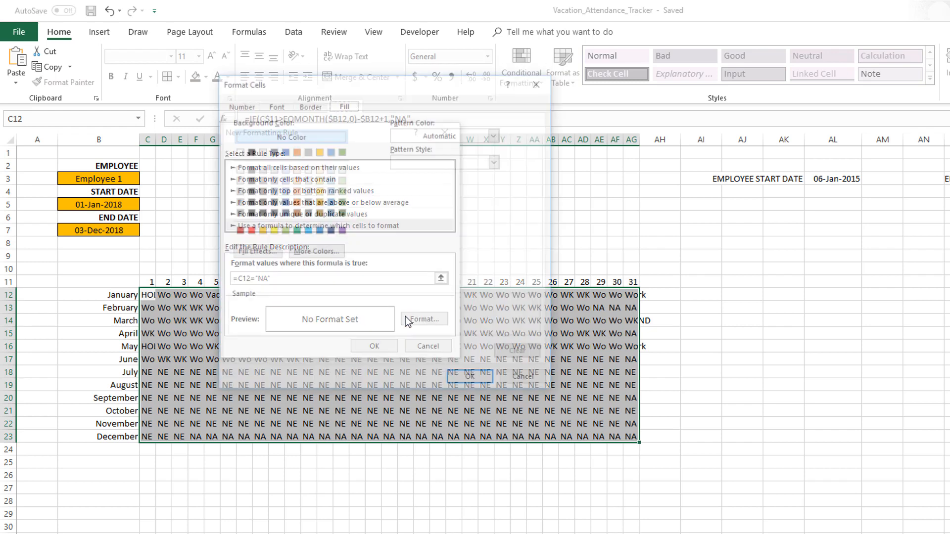
{"action": "left_click_drag", "start_coordinate": [409, 85], "coordinate": [663, 120]}
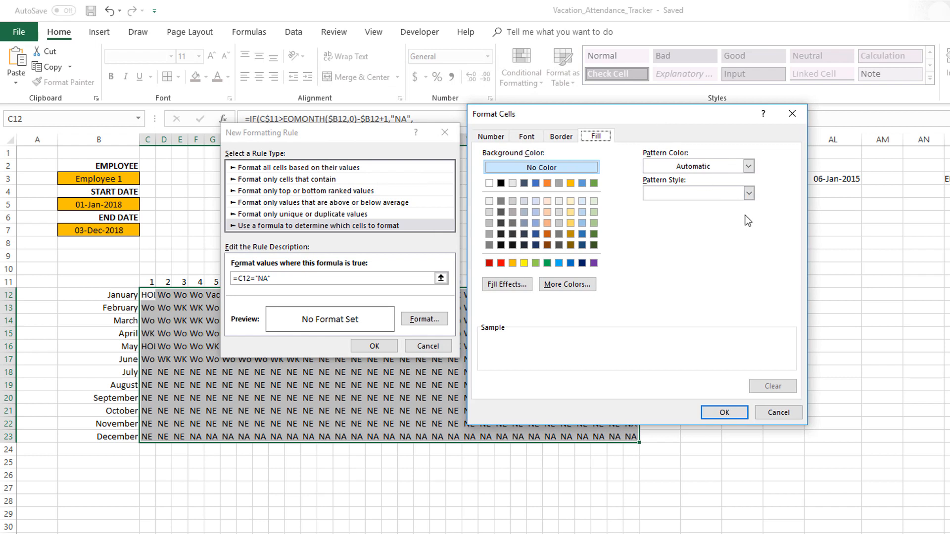
{"action": "left_click", "coordinate": [748, 194]}
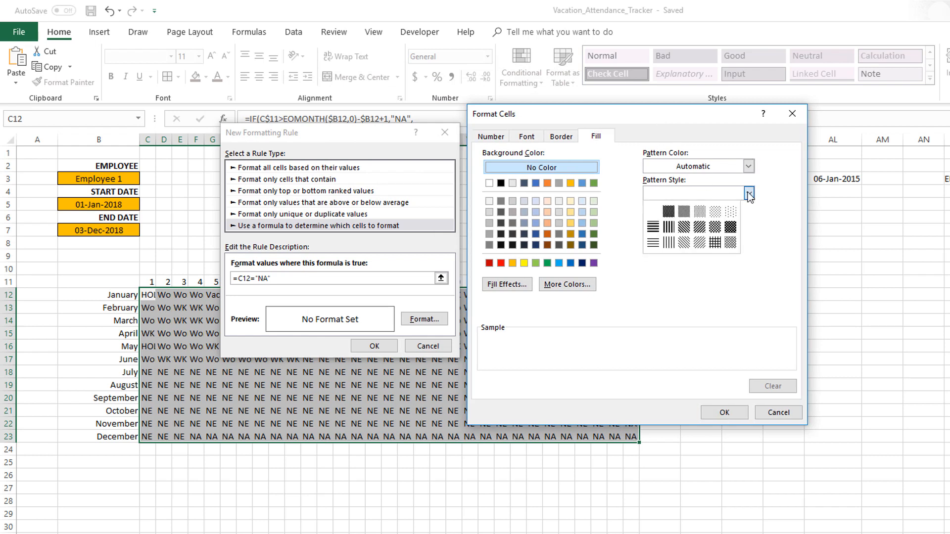
{"action": "left_click", "coordinate": [715, 243]}
{"action": "left_click", "coordinate": [682, 170]}
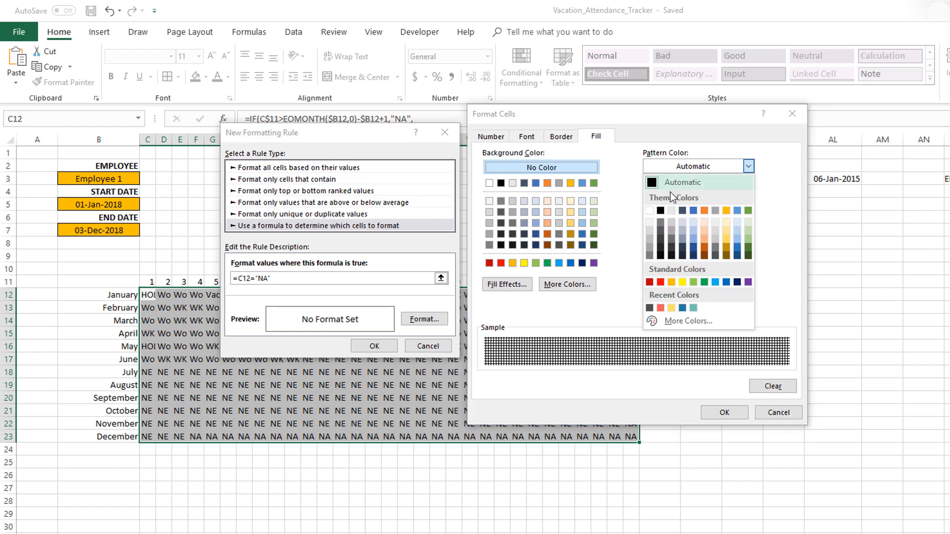
{"action": "left_click", "coordinate": [652, 212]}
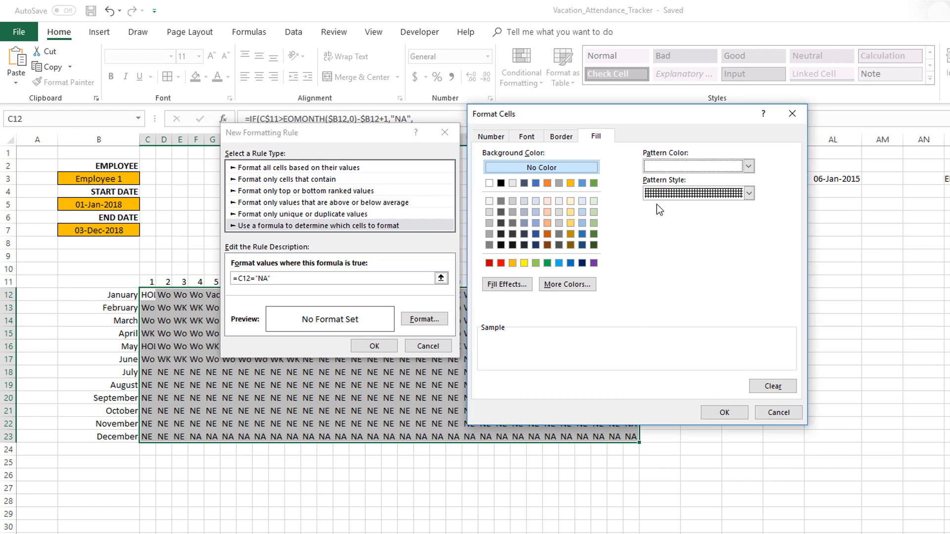
{"action": "left_click", "coordinate": [668, 165]}
{"action": "left_click", "coordinate": [671, 211]}
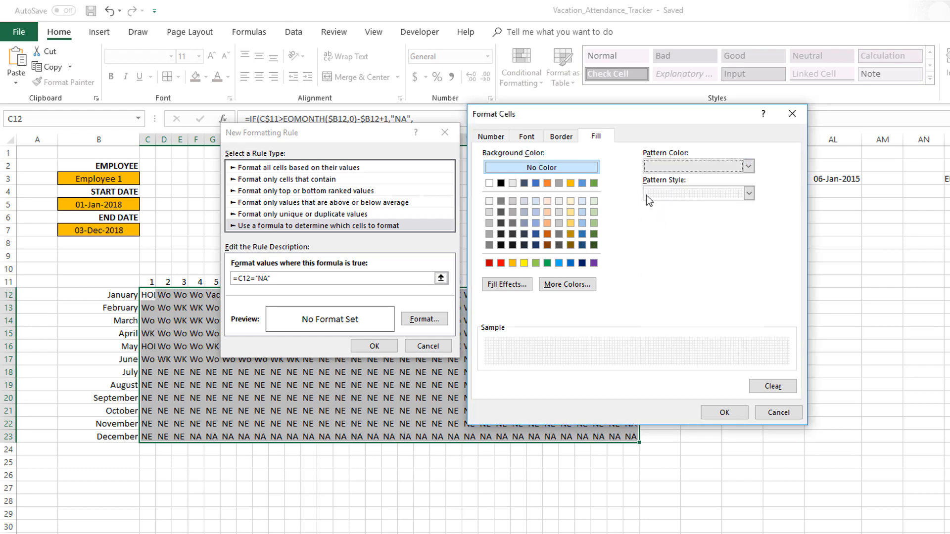
- Set the font color of the "NA" rule to the same light gray and apply the rule
{"action": "left_click", "coordinate": [527, 137]}
{"action": "left_click", "coordinate": [689, 245]}
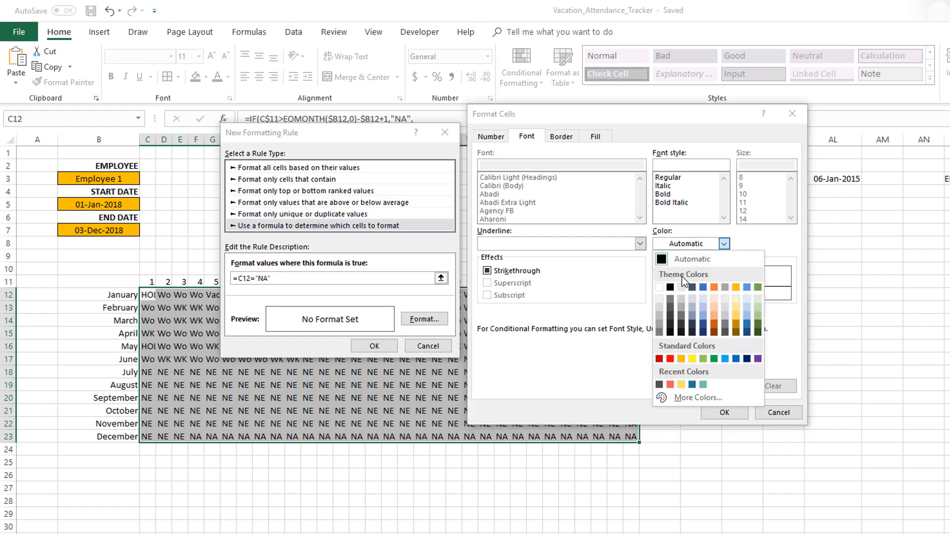
{"action": "left_click", "coordinate": [682, 286]}
{"action": "left_click", "coordinate": [724, 414]}
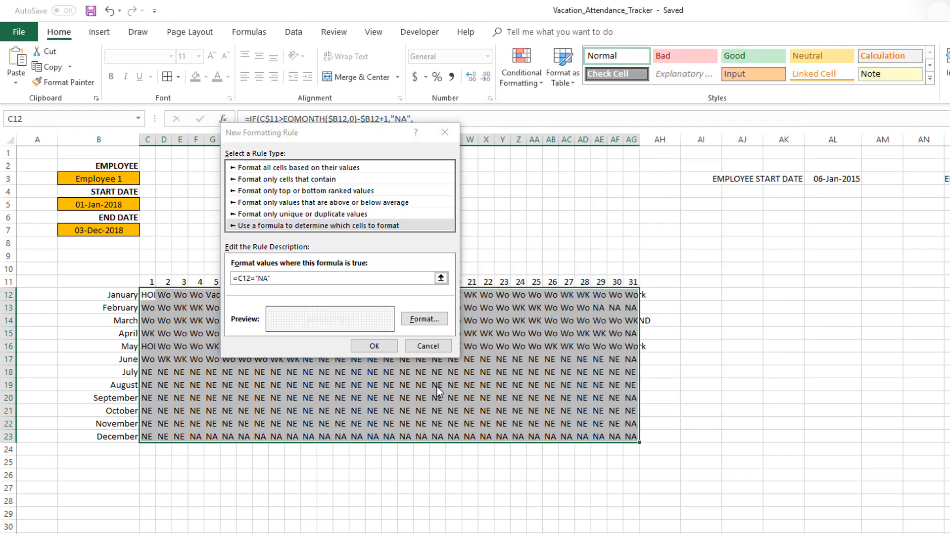
{"action": "left_click", "coordinate": [384, 345]}
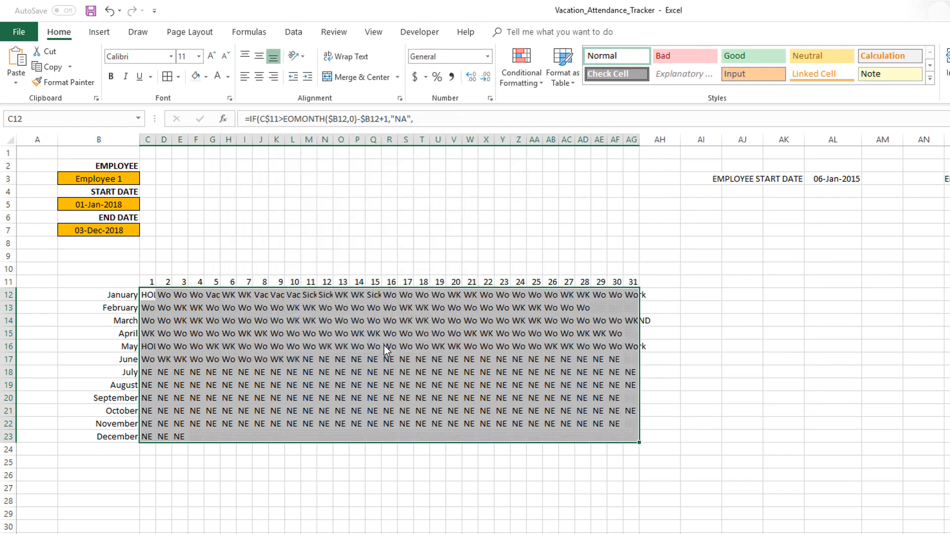
- Create a formula-based conditional formatting rule for the calendar range with the formula =C12="NE"
{"action": "left_click", "coordinate": [515, 86]}
{"action": "left_click", "coordinate": [535, 243]}
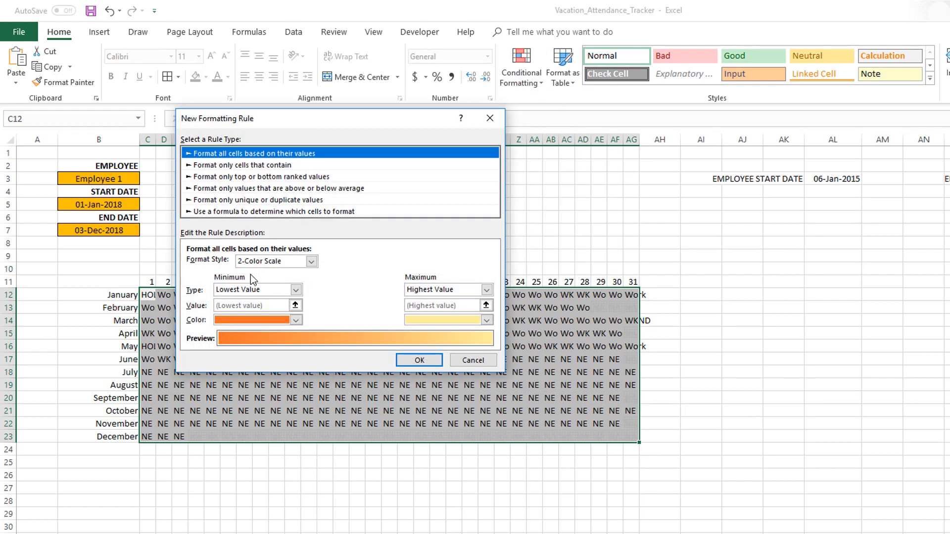
{"action": "left_click", "coordinate": [229, 212]}
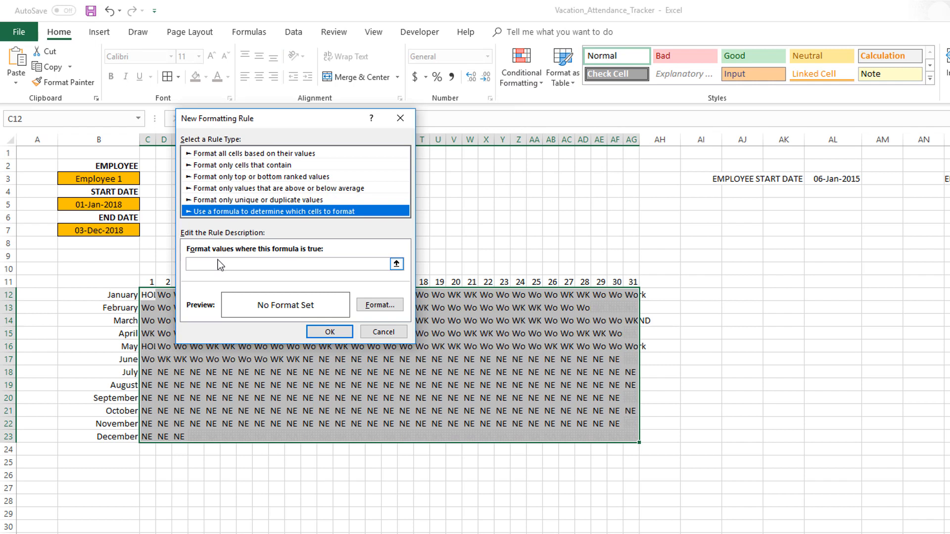
{"action": "left_click", "coordinate": [216, 263]}
{"action": "type", "text": "="}
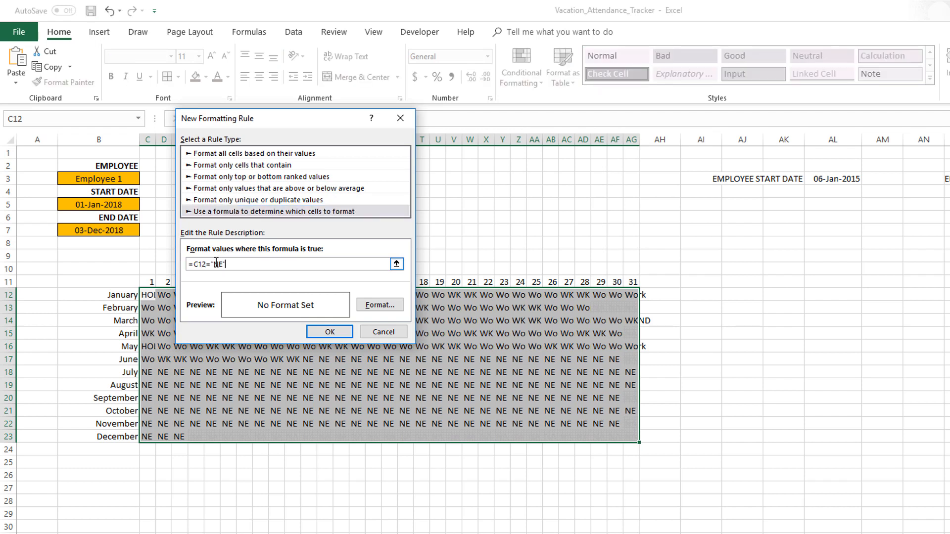
- Give the "NE" rule a sparse dotted pattern fill
{"action": "left_click", "coordinate": [380, 305]}
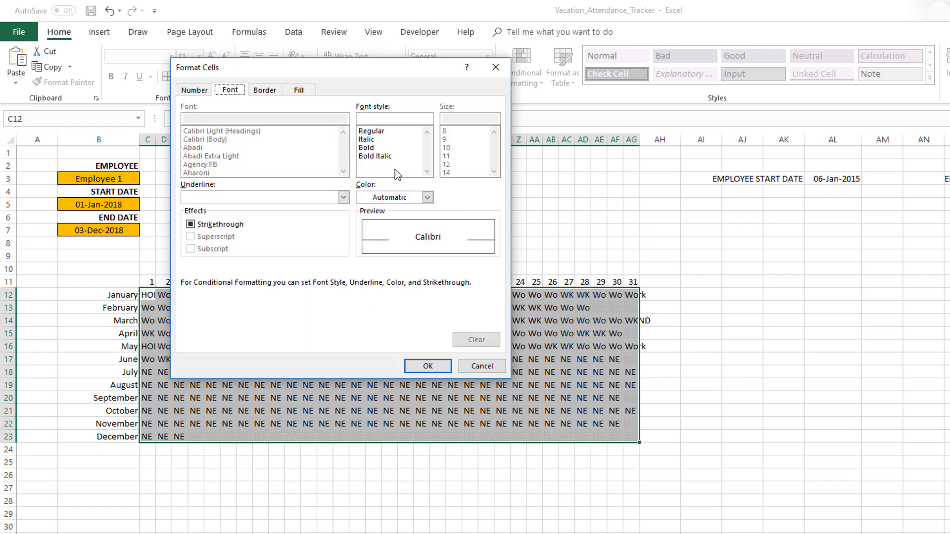
{"action": "left_click", "coordinate": [299, 92]}
{"action": "left_click", "coordinate": [379, 148]}
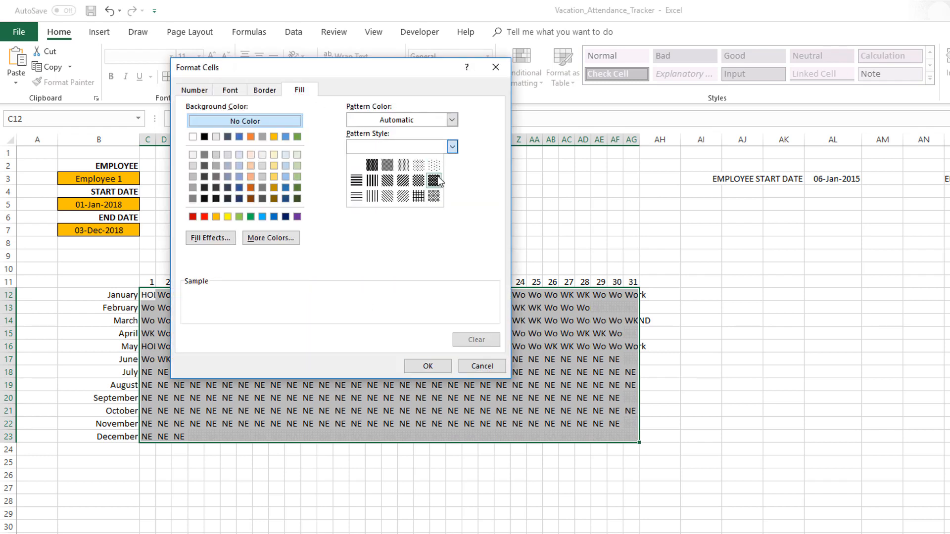
{"action": "left_click", "coordinate": [415, 159]}
- Set the "NE" rule's font color to white, keep the automatic pattern color, and apply the rule
{"action": "left_click", "coordinate": [230, 90]}
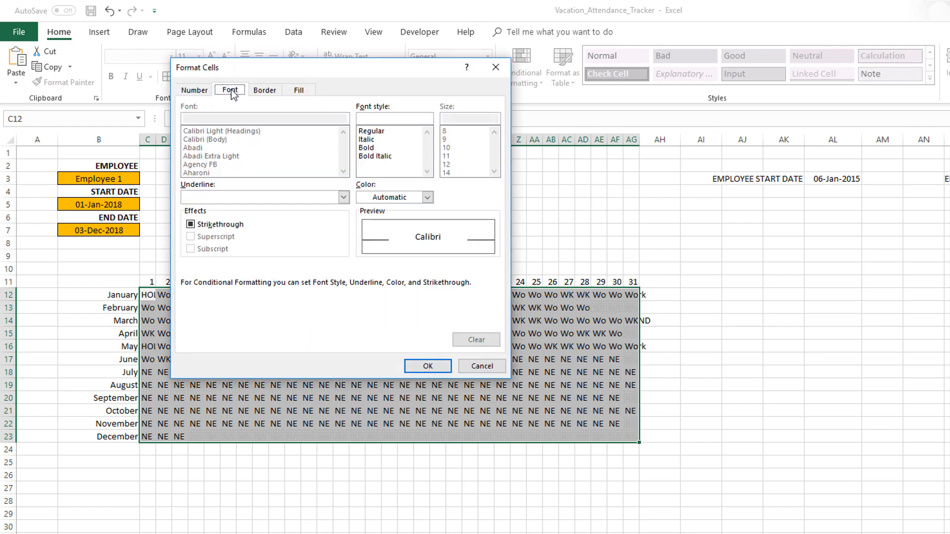
{"action": "left_click", "coordinate": [374, 197]}
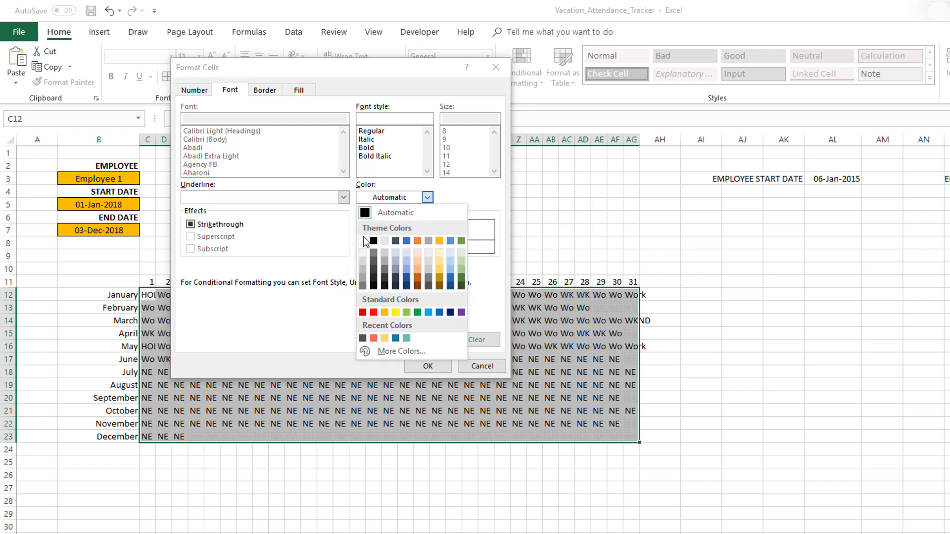
{"action": "left_click", "coordinate": [363, 241]}
{"action": "left_click", "coordinate": [300, 91]}
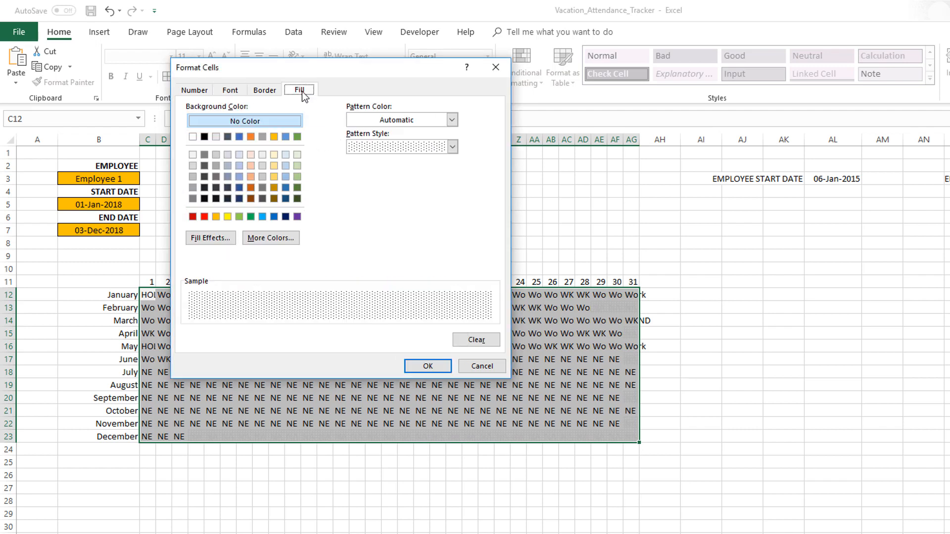
{"action": "left_click", "coordinate": [430, 118]}
{"action": "left_click", "coordinate": [396, 138]}
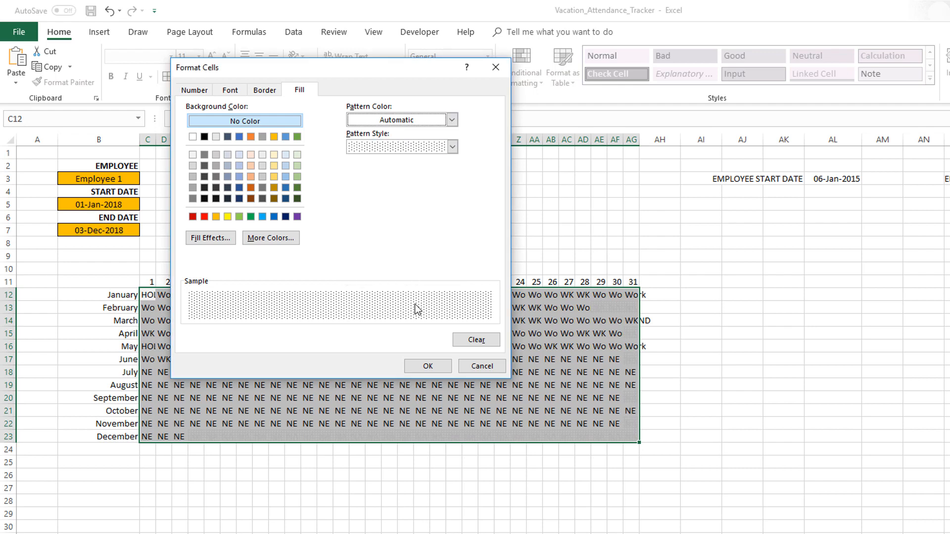
{"action": "left_click", "coordinate": [416, 367]}
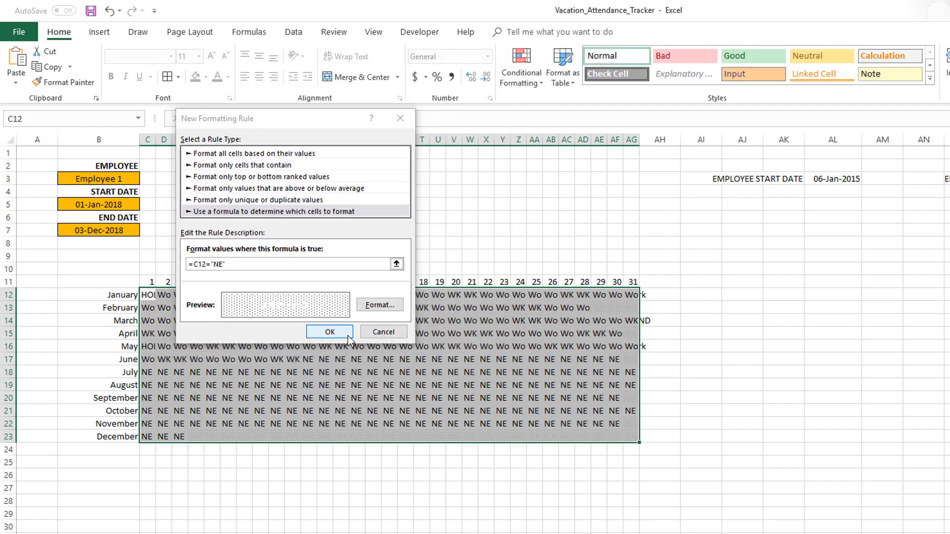
{"action": "left_click", "coordinate": [329, 331]}
{"action": "left_click", "coordinate": [786, 310]}
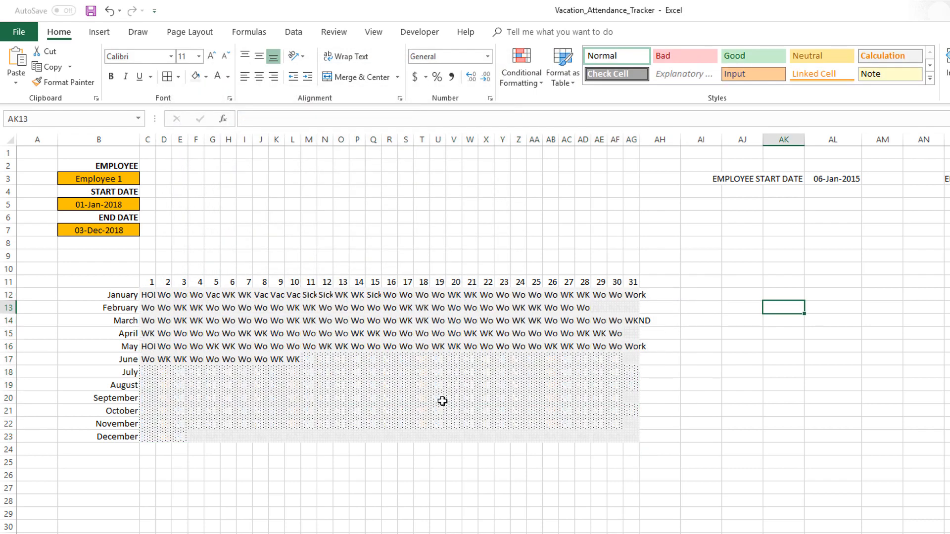
- Select the calendar range C12:AG23 and create a formula-based formatting rule with the formula =C12="HOL"
{"action": "left_click", "coordinate": [150, 297]}
{"action": "key", "text": "ctrl+shift+Right"}
{"action": "key", "text": "ctrl+shift+Down"}
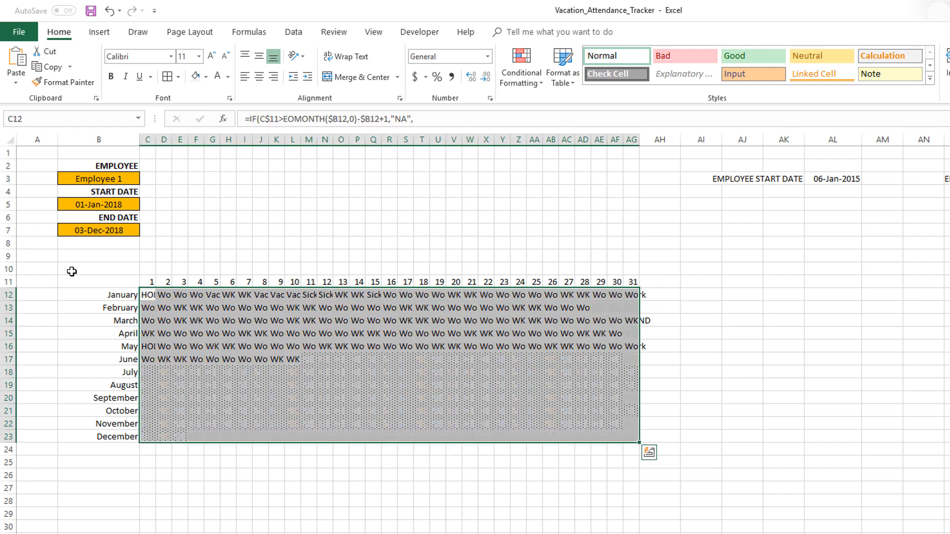
{"action": "left_click", "coordinate": [511, 84]}
{"action": "left_click", "coordinate": [539, 242]}
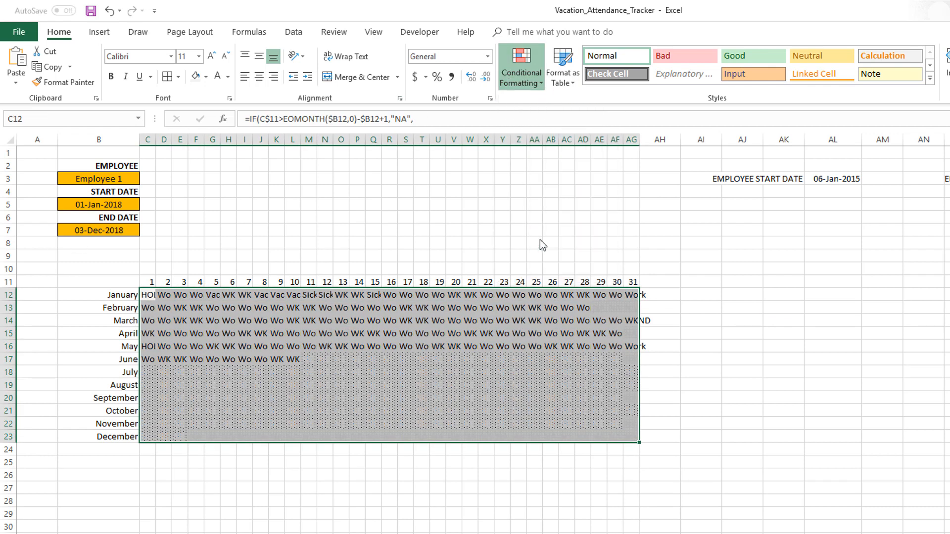
{"action": "left_click", "coordinate": [220, 197]}
{"action": "left_click", "coordinate": [178, 249]}
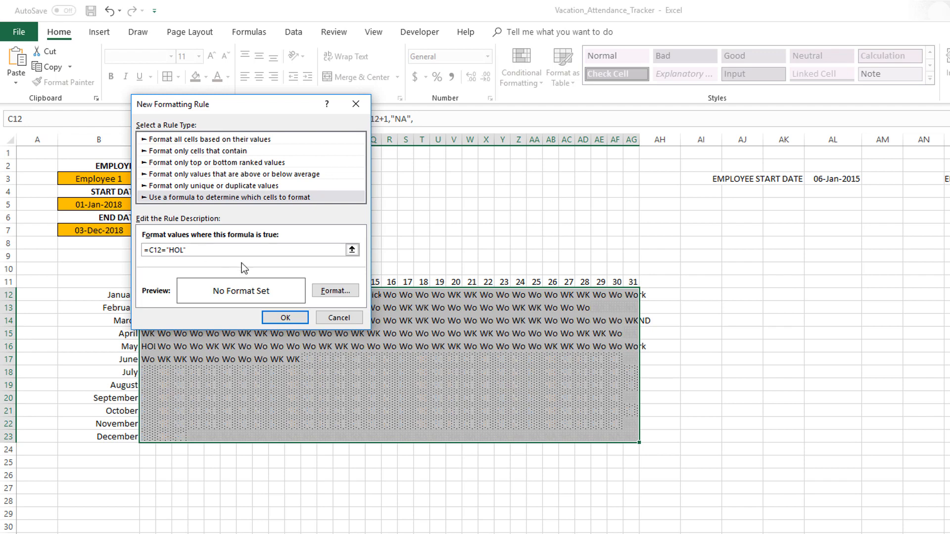
- Give the "HOL" rule a purple fill with a matching purple font and apply the rule
{"action": "left_click", "coordinate": [331, 291]}
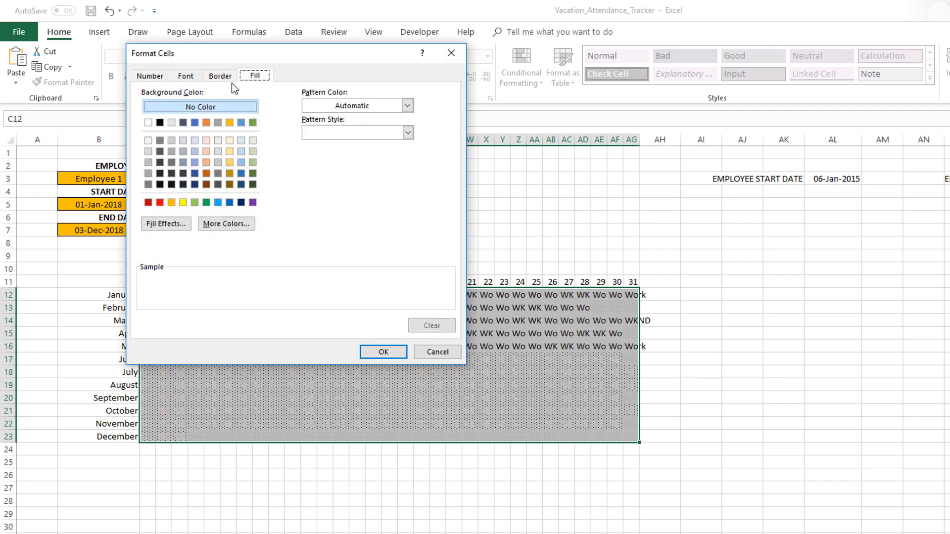
{"action": "left_click", "coordinate": [252, 202]}
{"action": "left_click", "coordinate": [187, 76]}
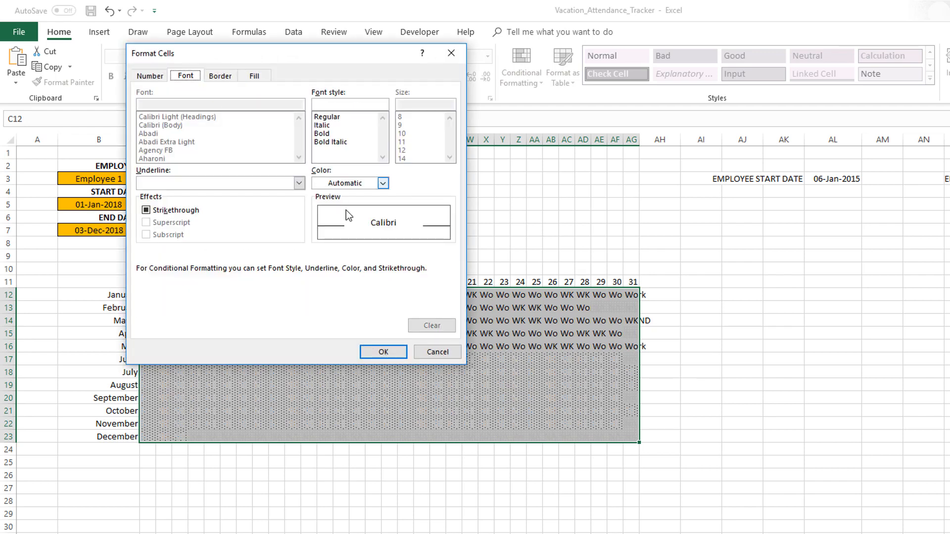
{"action": "left_click", "coordinate": [365, 184]}
{"action": "left_click", "coordinate": [415, 295]}
{"action": "left_click", "coordinate": [384, 352]}
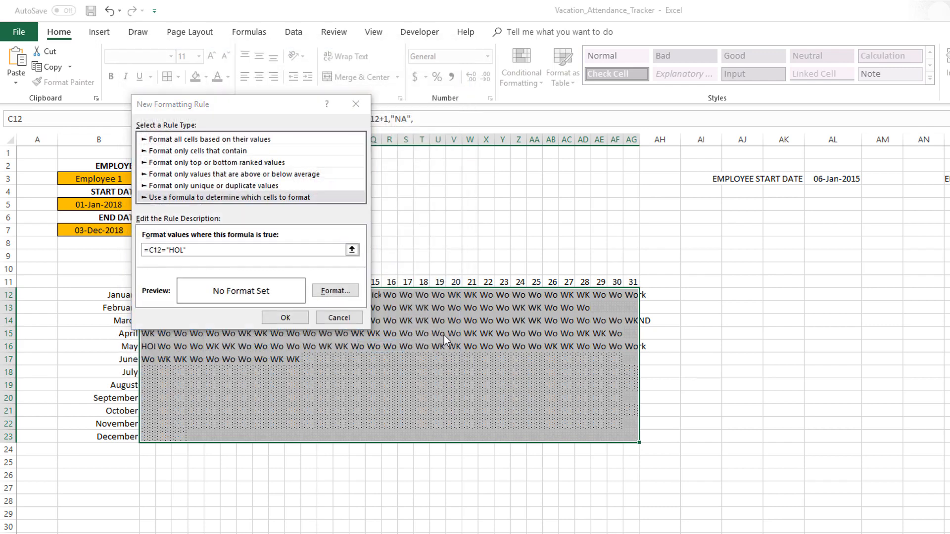
{"action": "left_click", "coordinate": [277, 317]}
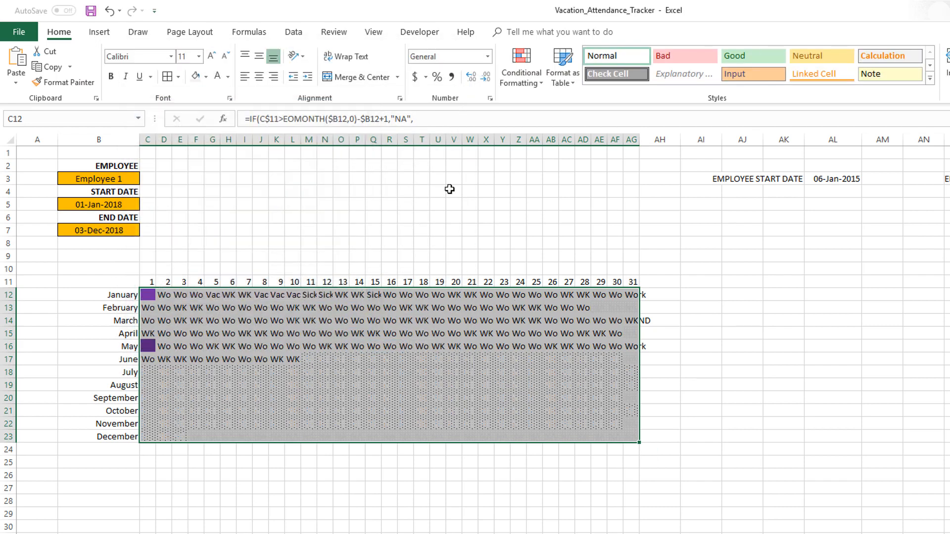
- Create another formula-based conditional formatting rule for the calendar range with the formula =C12="WKND"
{"action": "left_click", "coordinate": [523, 74]}
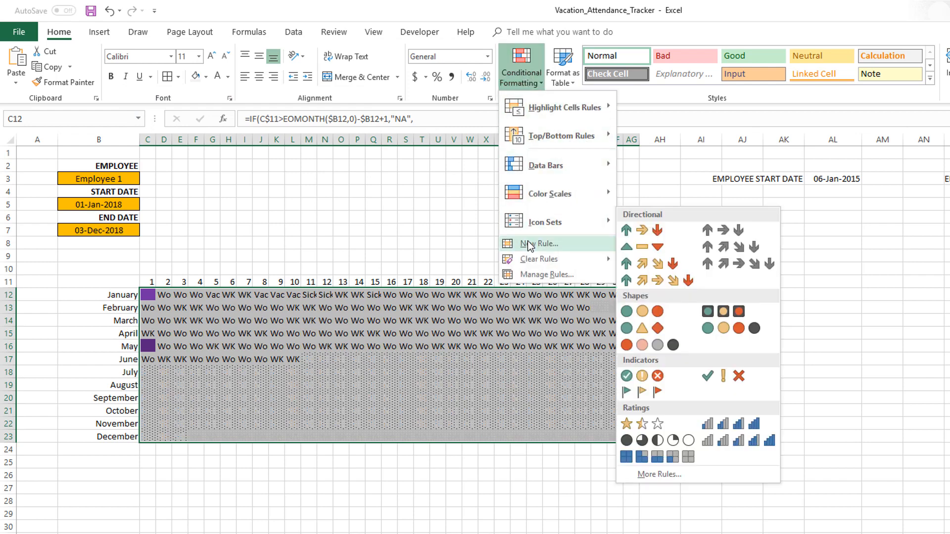
{"action": "left_click", "coordinate": [538, 244]}
{"action": "left_click", "coordinate": [155, 184]}
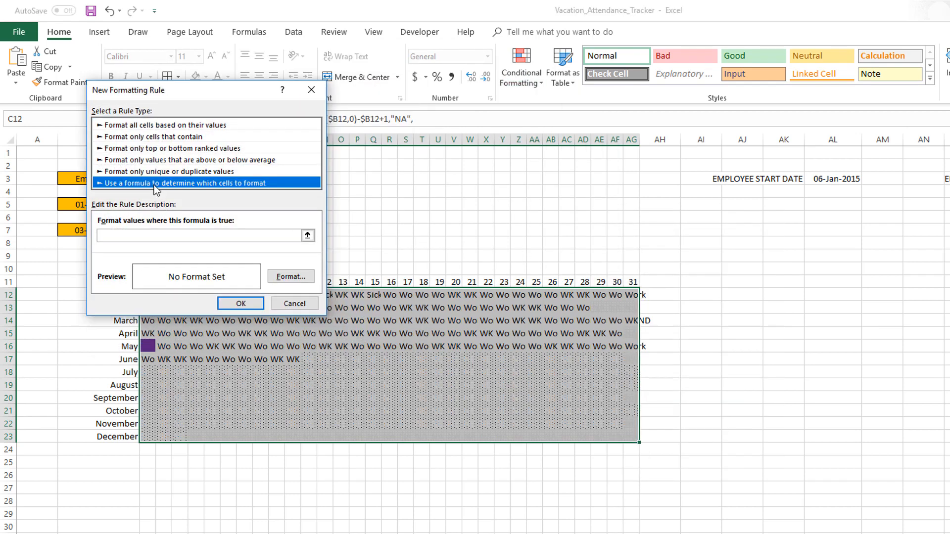
{"action": "left_click", "coordinate": [146, 237]}
{"action": "type", "text": "=1"}
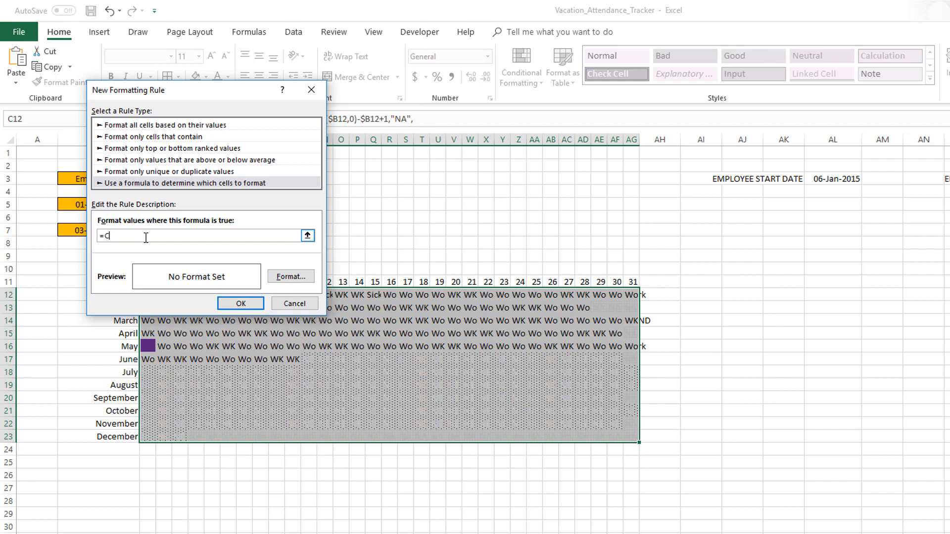
{"action": "type", "text": "12=\"WKND"}
- Give the "WKND" rule a medium gray fill with a matching gray font
{"action": "left_click", "coordinate": [287, 281]}
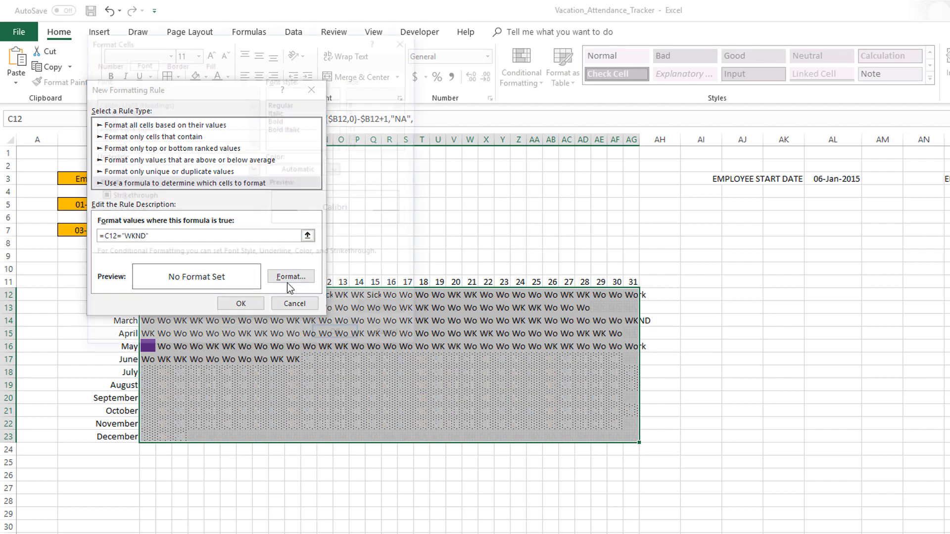
{"action": "left_click", "coordinate": [208, 61]}
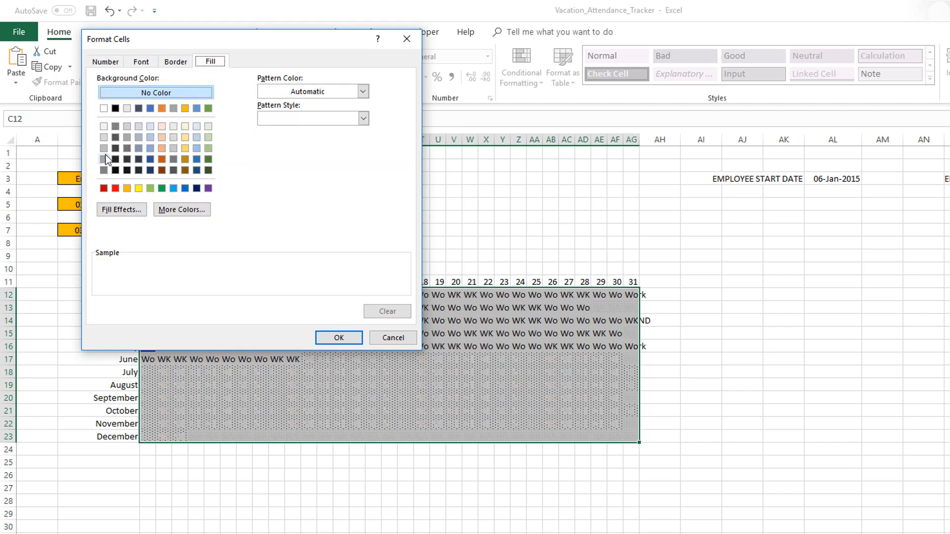
{"action": "left_click", "coordinate": [148, 62]}
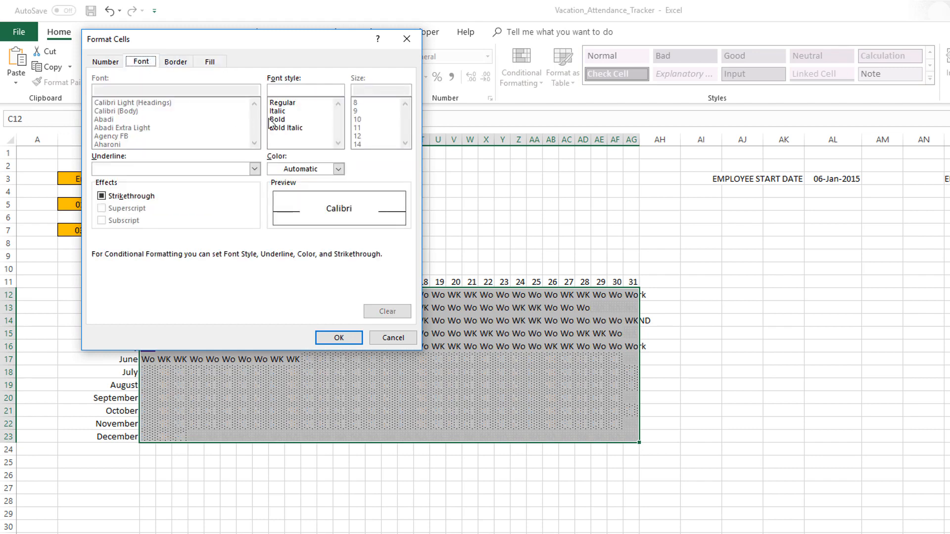
{"action": "left_click", "coordinate": [338, 169]}
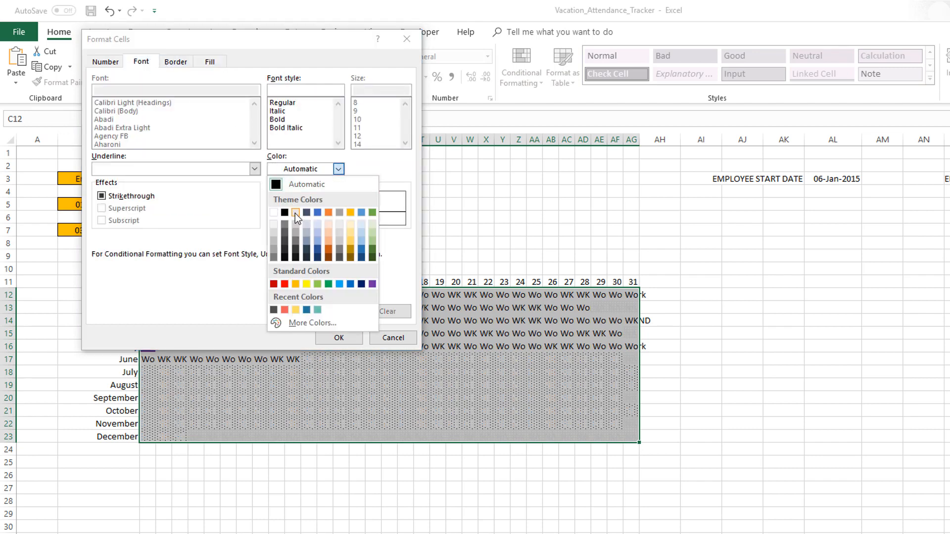
{"action": "left_click", "coordinate": [275, 240]}
{"action": "left_click", "coordinate": [339, 338]}
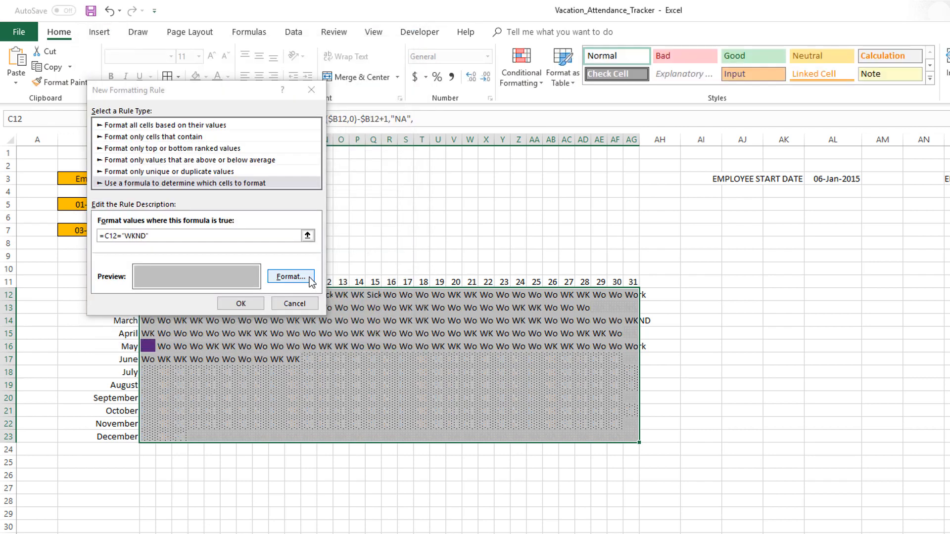
- Apply the "WKND" rule and create another formula-based formatting rule for the calendar range with the formula =C12="Work"
{"action": "left_click", "coordinate": [240, 303]}
{"action": "left_click", "coordinate": [521, 72]}
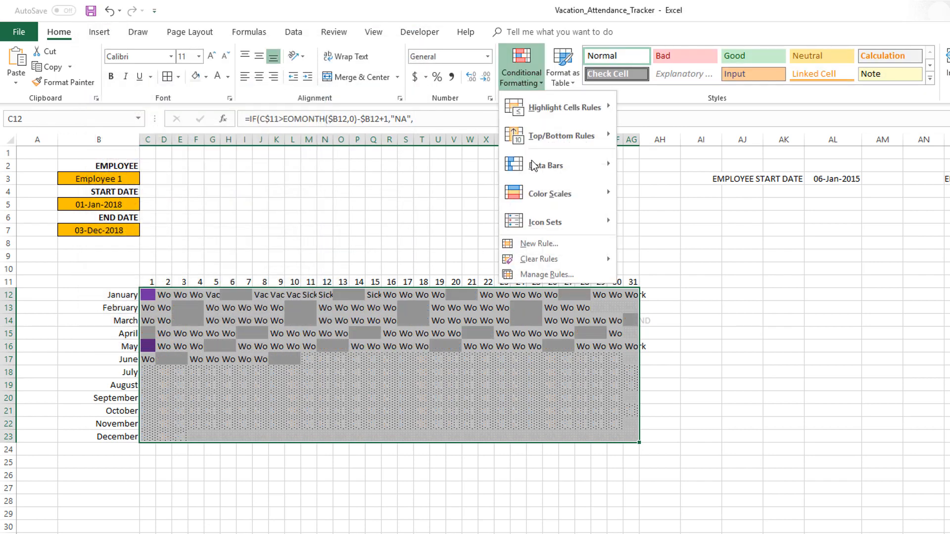
{"action": "left_click", "coordinate": [539, 243]}
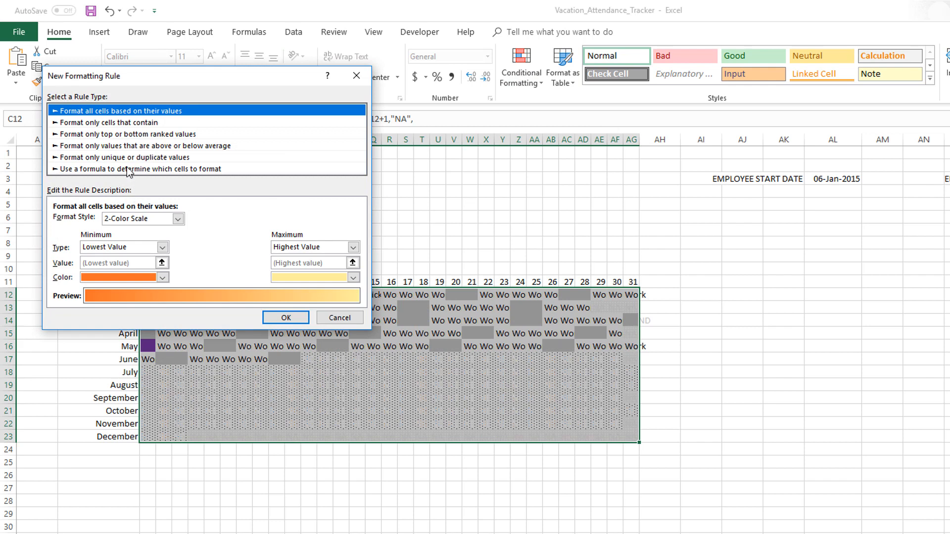
{"action": "left_click", "coordinate": [127, 168]}
{"action": "left_click", "coordinate": [109, 223]}
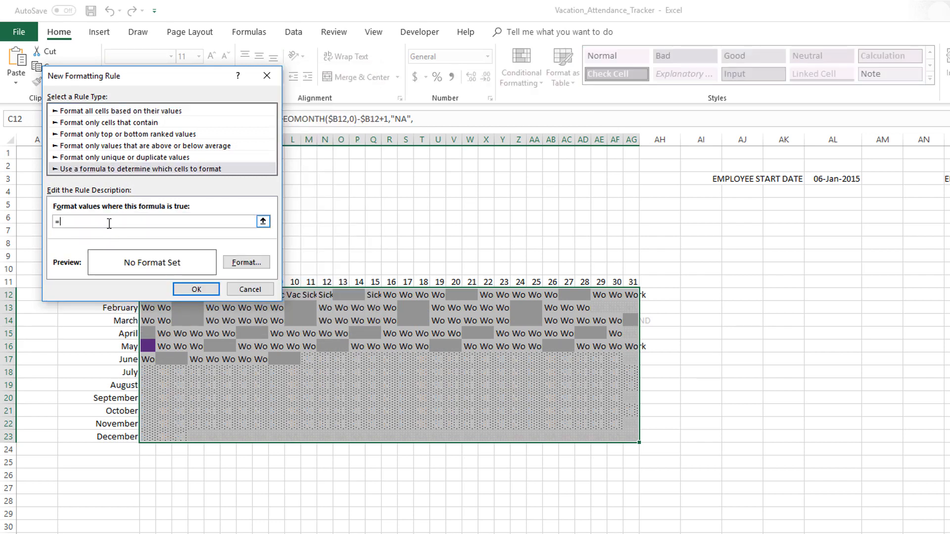
{"action": "type", "text": "=C2"}
{"action": "key", "text": "BackSpace"}
{"action": "type", "text": "12=\"Work\""}
- Give the "Work" rule a light gray fill with a matching light gray font and apply the rule
{"action": "left_click", "coordinate": [246, 263]}
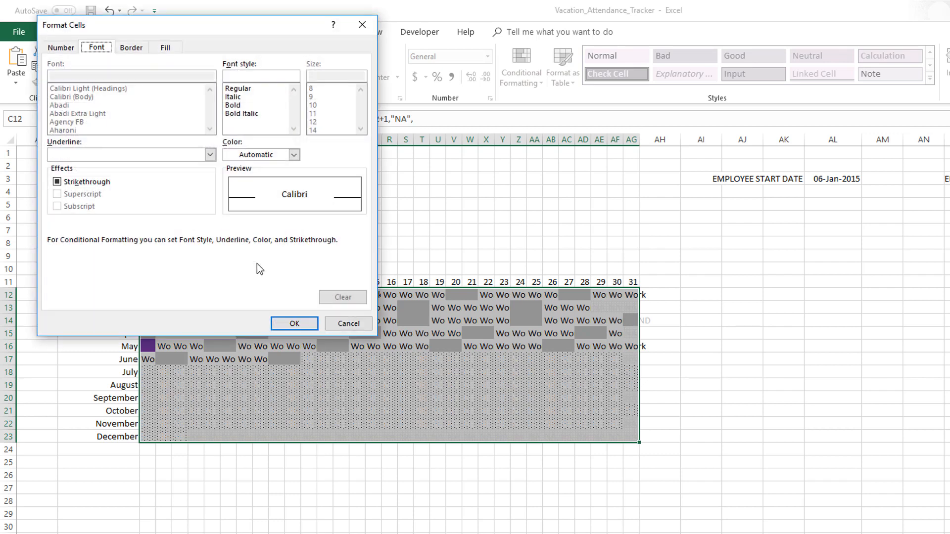
{"action": "left_click", "coordinate": [166, 47]}
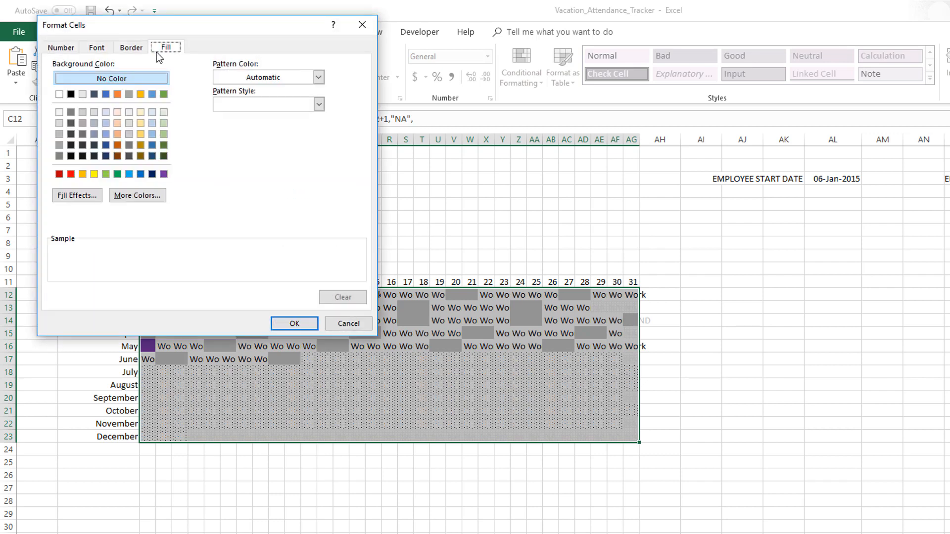
{"action": "left_click", "coordinate": [82, 95]}
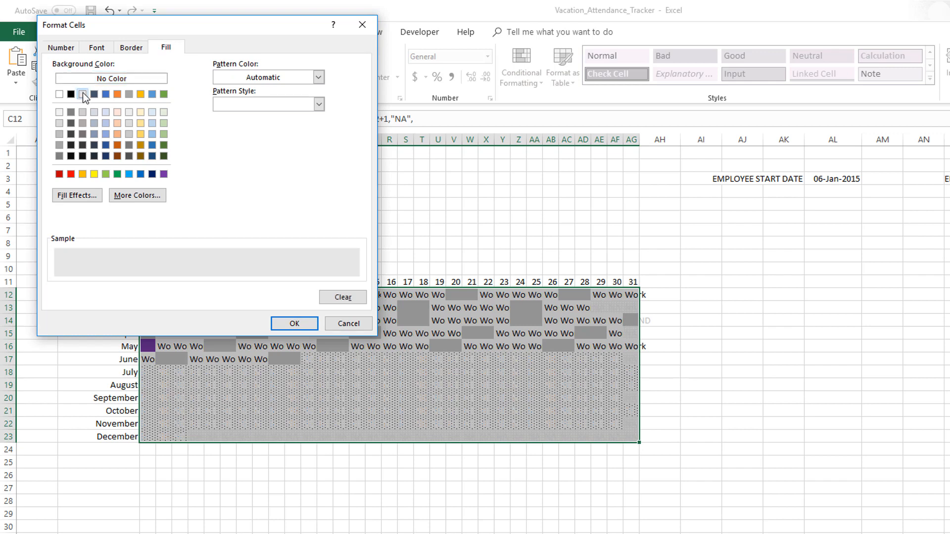
{"action": "left_click", "coordinate": [104, 48]}
{"action": "left_click", "coordinate": [293, 155]}
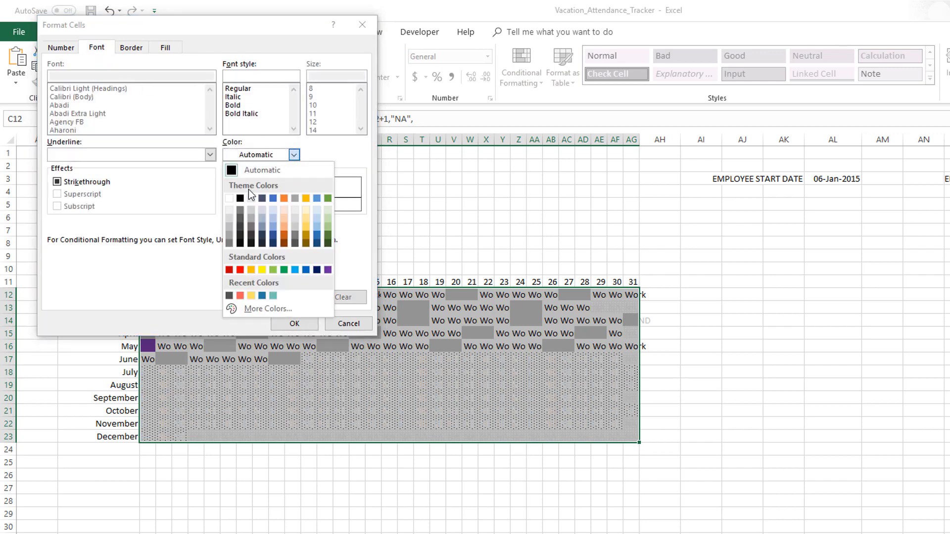
{"action": "left_click", "coordinate": [255, 209]}
{"action": "left_click", "coordinate": [294, 323]}
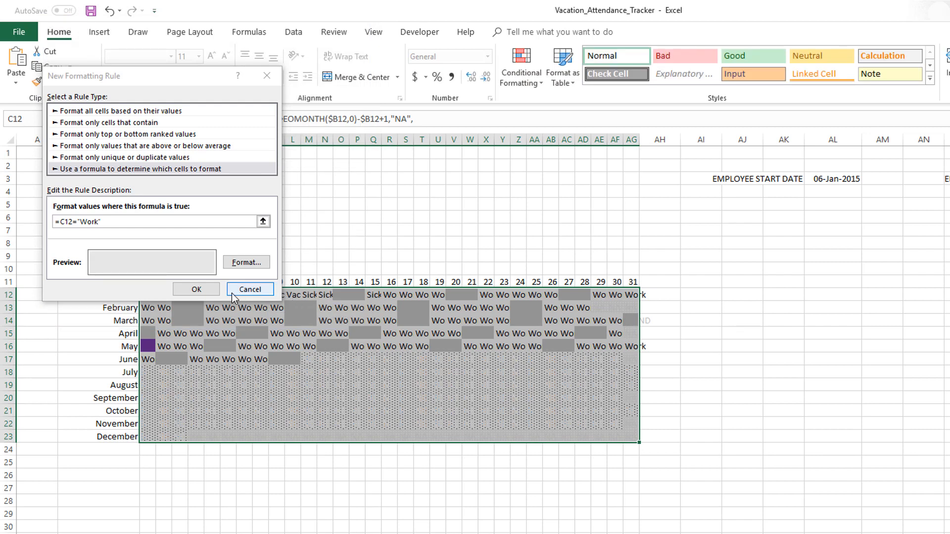
{"action": "left_click", "coordinate": [218, 292]}
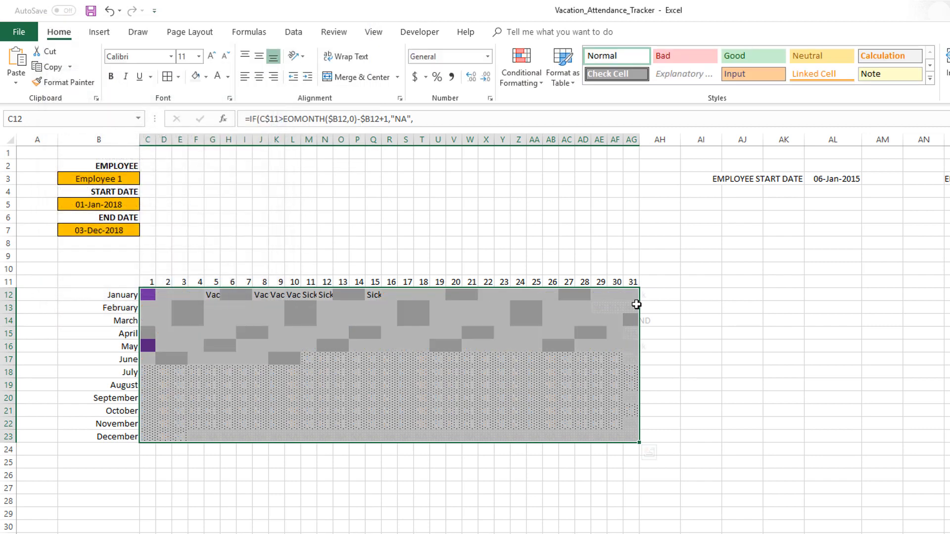
{"action": "left_click", "coordinate": [719, 298]}
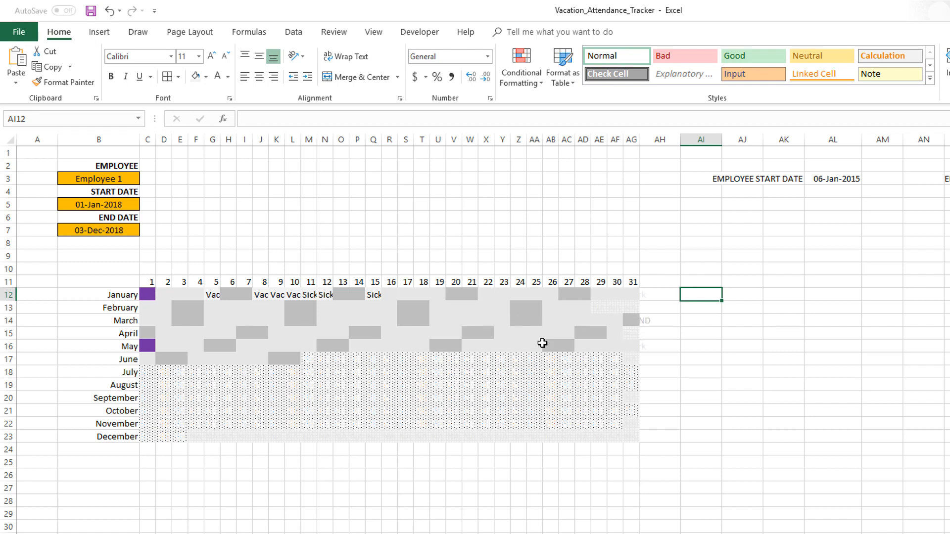
- Reduce the font size of the calendar range C12:AG23 to 6
{"action": "left_click_drag", "start_coordinate": [149, 293], "coordinate": [628, 439]}
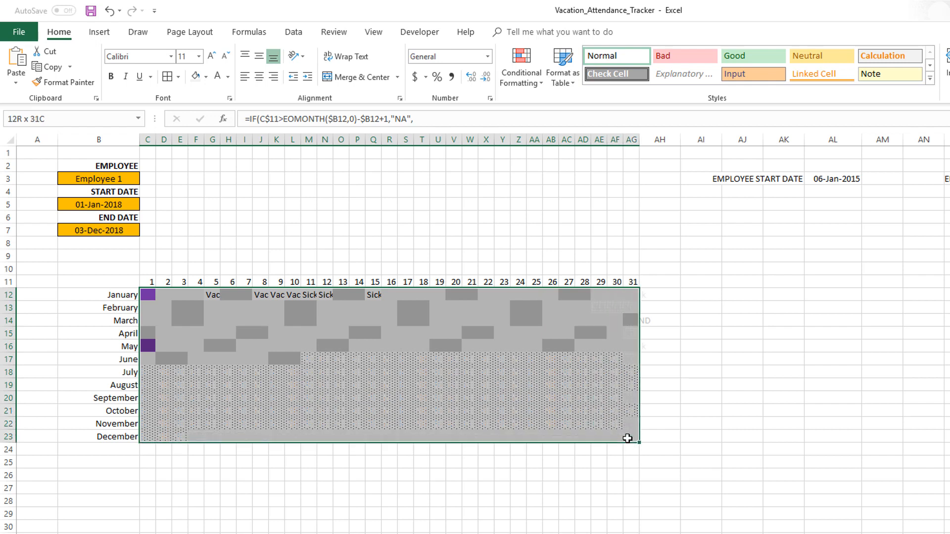
{"action": "left_click", "coordinate": [227, 58]}
{"action": "left_click", "coordinate": [227, 58]}
{"action": "left_click", "coordinate": [227, 57]}
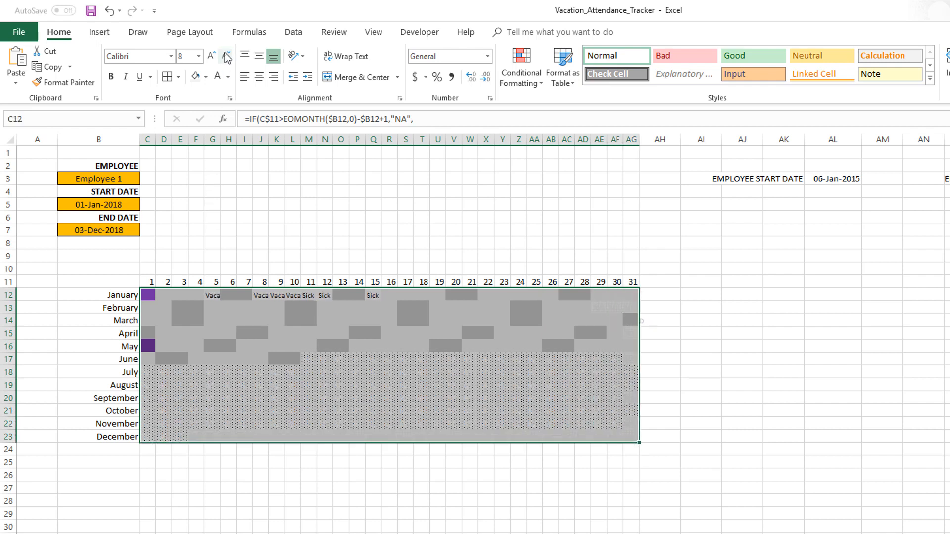
{"action": "left_click", "coordinate": [193, 59]}
{"action": "type", "text": "6"}
{"action": "key", "text": "Return"}
{"action": "left_click", "coordinate": [713, 361]}
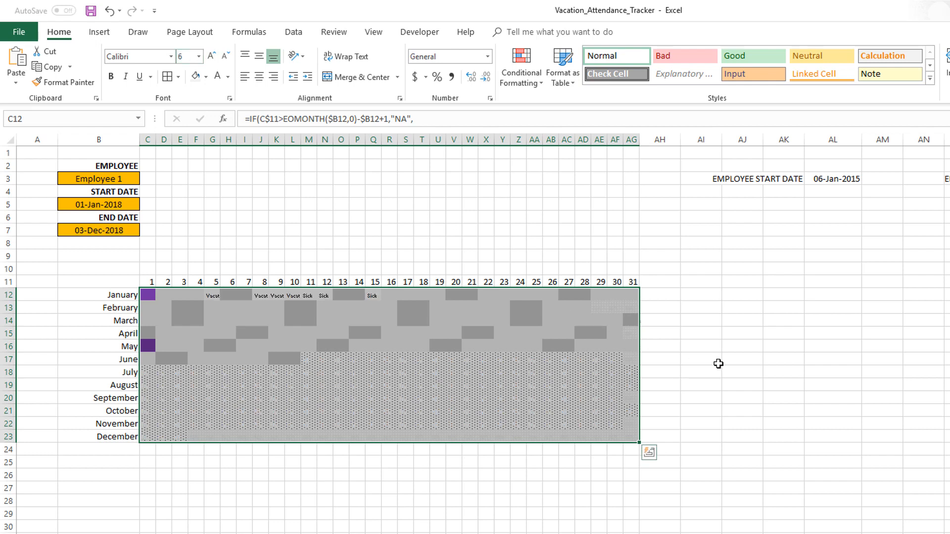
- Check the vacation and sick day cells in the January row and save the workbook
{"action": "left_click", "coordinate": [260, 296]}
{"action": "left_click", "coordinate": [276, 296]}
{"action": "left_click", "coordinate": [293, 296]}
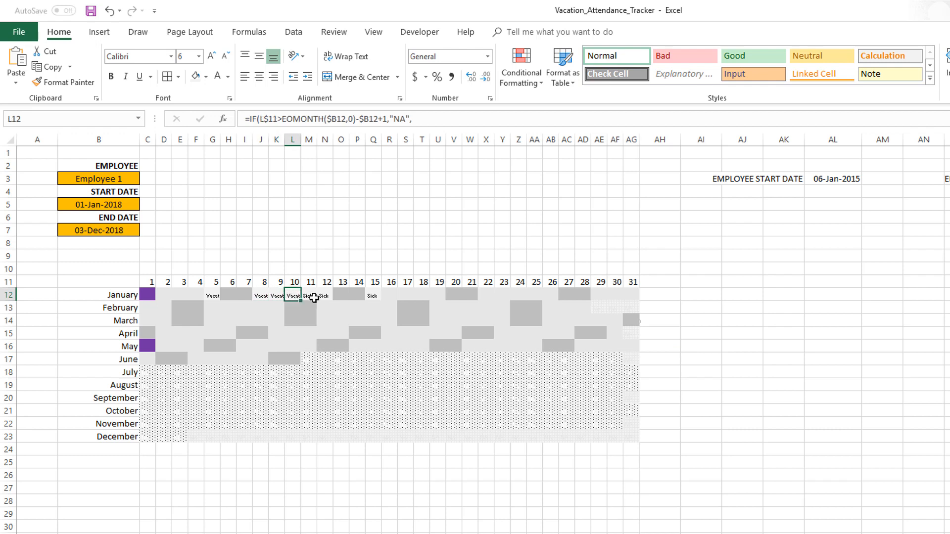
{"action": "left_click", "coordinate": [309, 296]}
{"action": "left_click", "coordinate": [325, 296]}
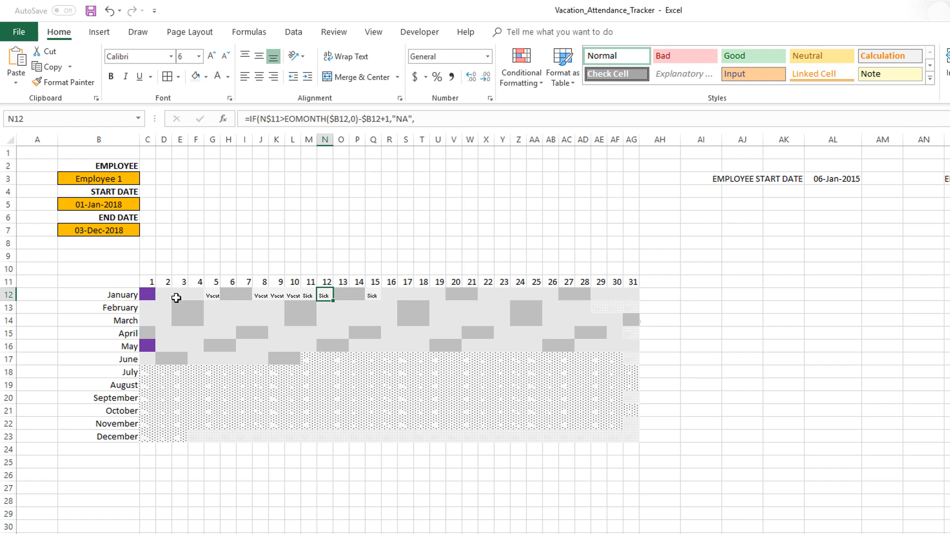
{"action": "key", "text": "ctrl+s"}
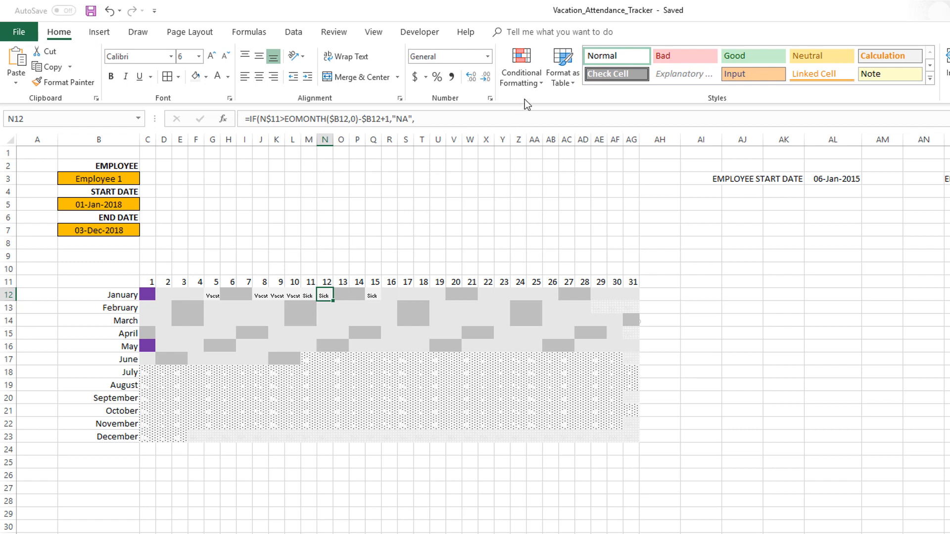
- Select the calendar range C12:AG23 and create a formula-based formatting rule with the formula =C12=INDEX(L_VACTYPE,1)
{"action": "left_click", "coordinate": [147, 294]}
{"action": "left_click_drag", "start_coordinate": [146, 294], "coordinate": [638, 438]}
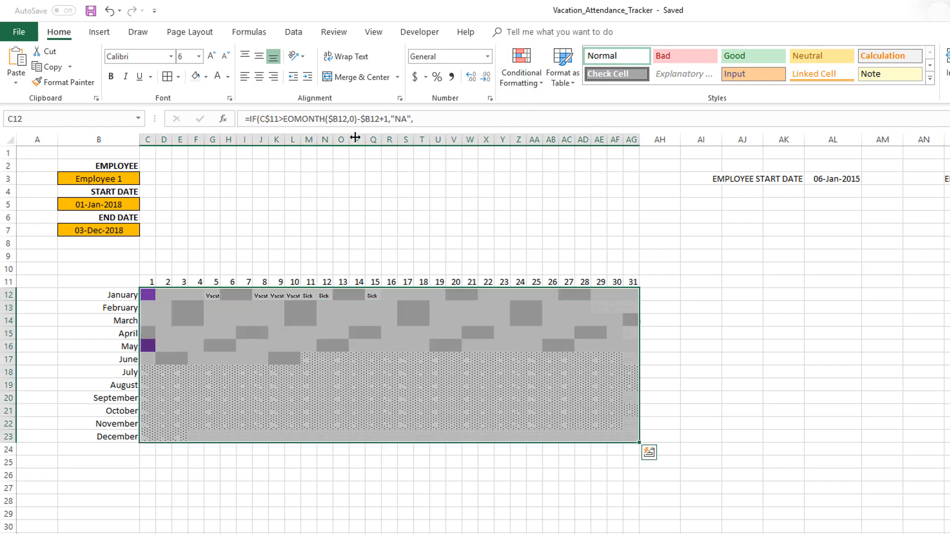
{"action": "left_click", "coordinate": [522, 69]}
{"action": "left_click", "coordinate": [535, 243]}
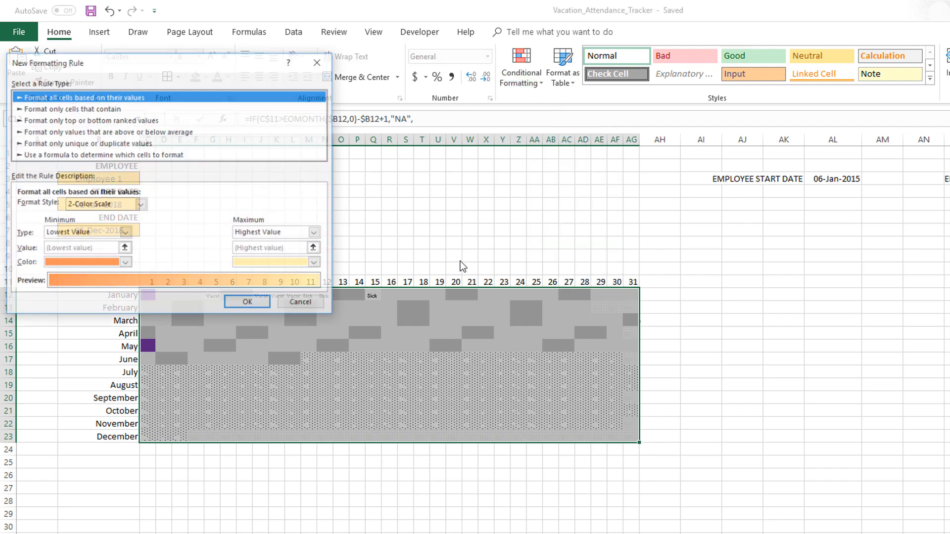
{"action": "left_click_drag", "start_coordinate": [140, 62], "coordinate": [707, 128]}
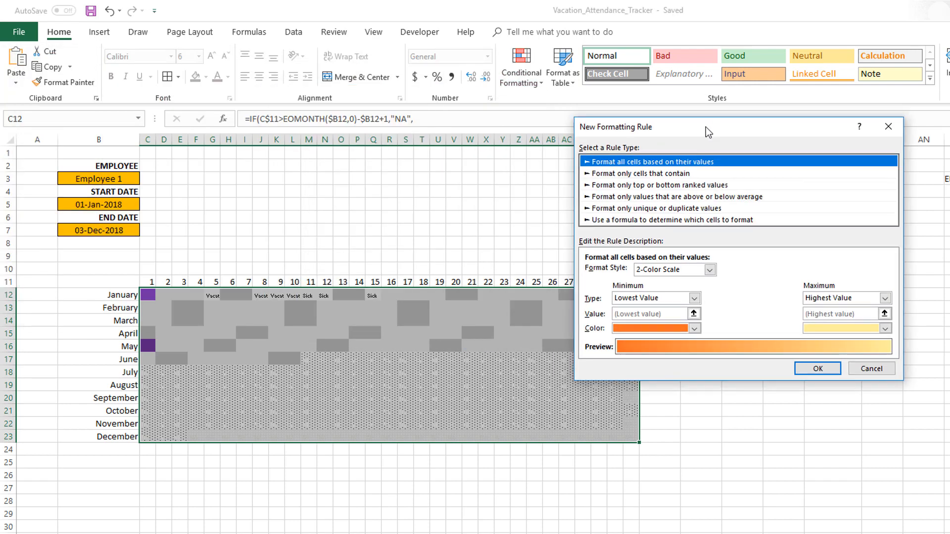
{"action": "left_click", "coordinate": [681, 221]}
{"action": "left_click", "coordinate": [625, 275]}
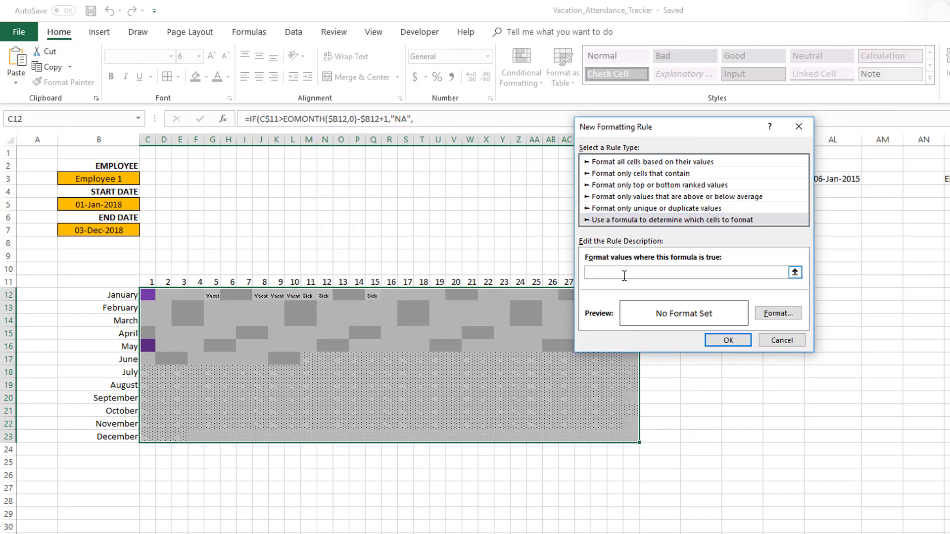
{"action": "type", "text": "=C12=INDEX(L_VACTYPE,1"}
- Give the first vacation type rule a custom teal fill with RGB values 112, 193, 179
{"action": "left_click", "coordinate": [764, 313]}
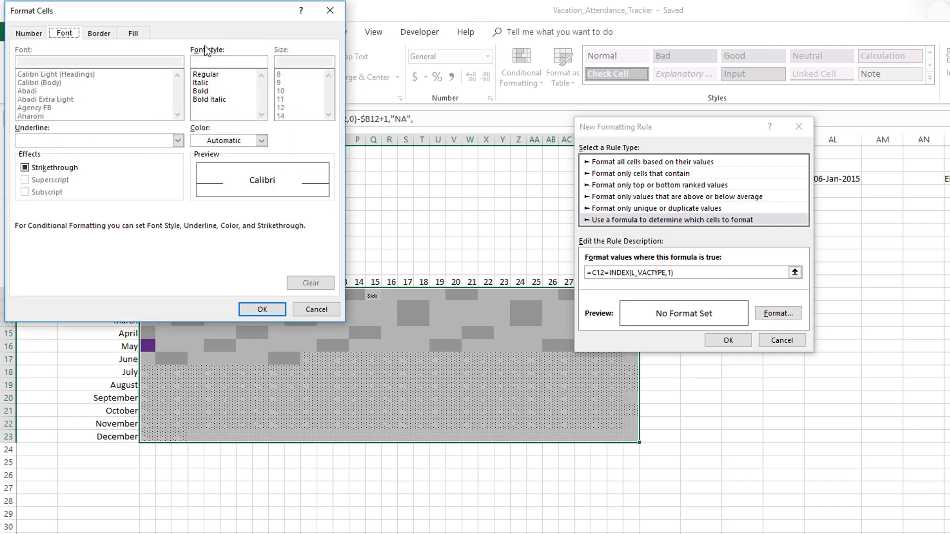
{"action": "left_click_drag", "start_coordinate": [268, 19], "coordinate": [509, 67]}
{"action": "left_click", "coordinate": [377, 80]}
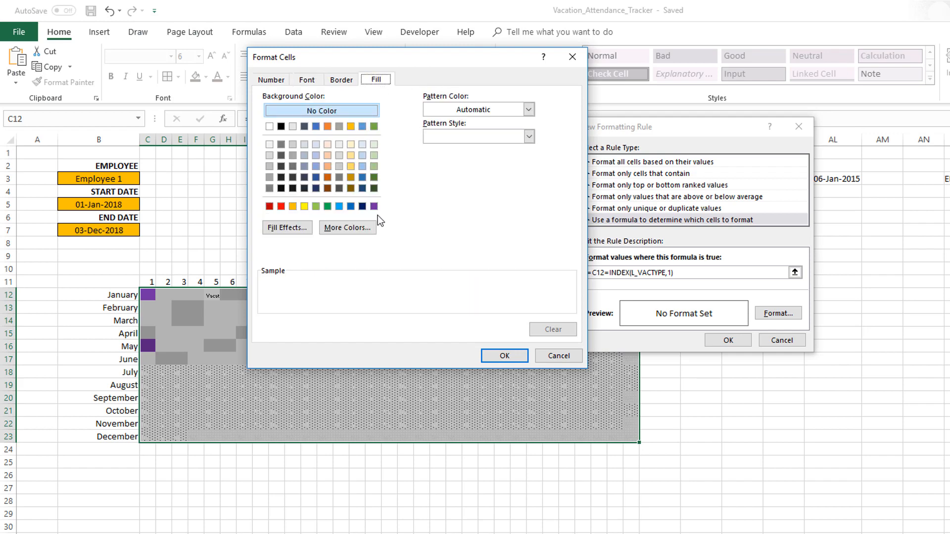
{"action": "left_click", "coordinate": [353, 227]}
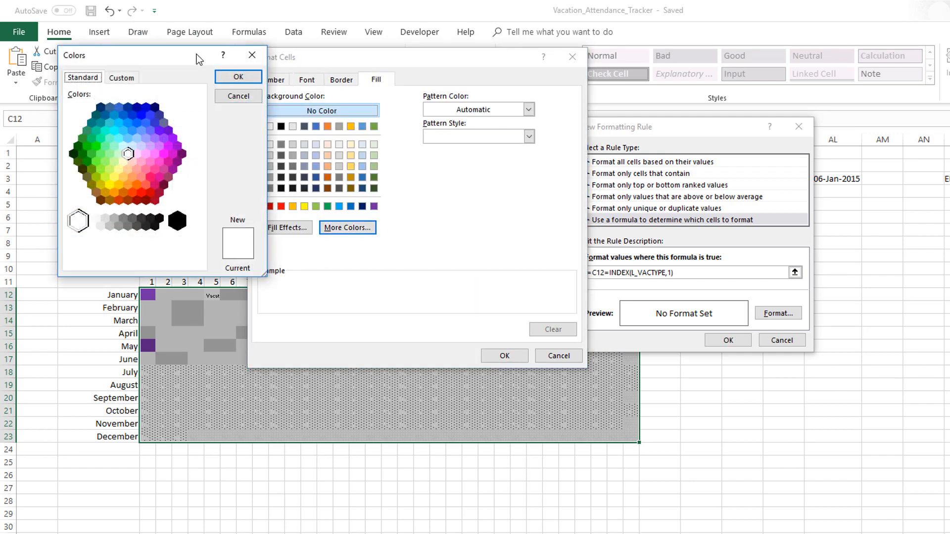
{"action": "left_click_drag", "start_coordinate": [197, 54], "coordinate": [438, 166]}
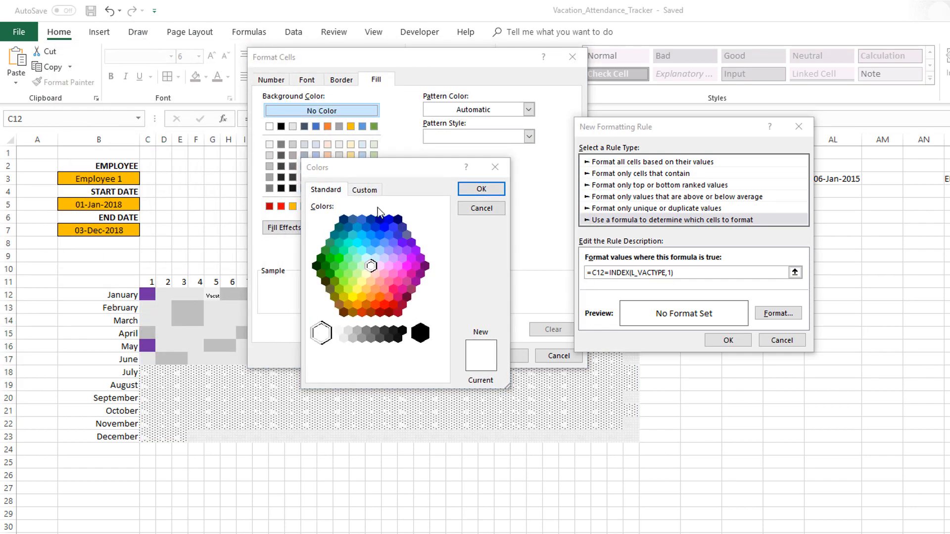
{"action": "left_click", "coordinate": [364, 190]}
{"action": "double_click", "coordinate": [369, 327]}
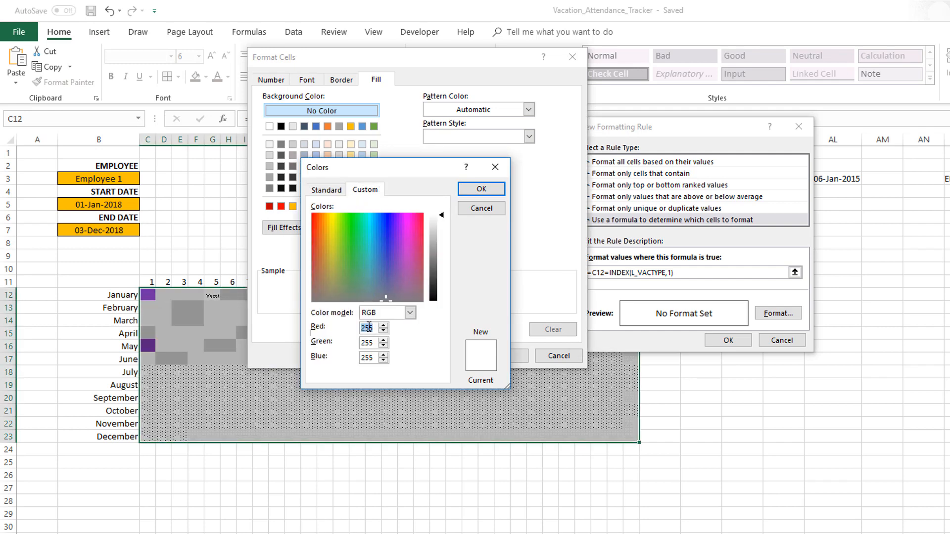
{"action": "type", "text": "112"}
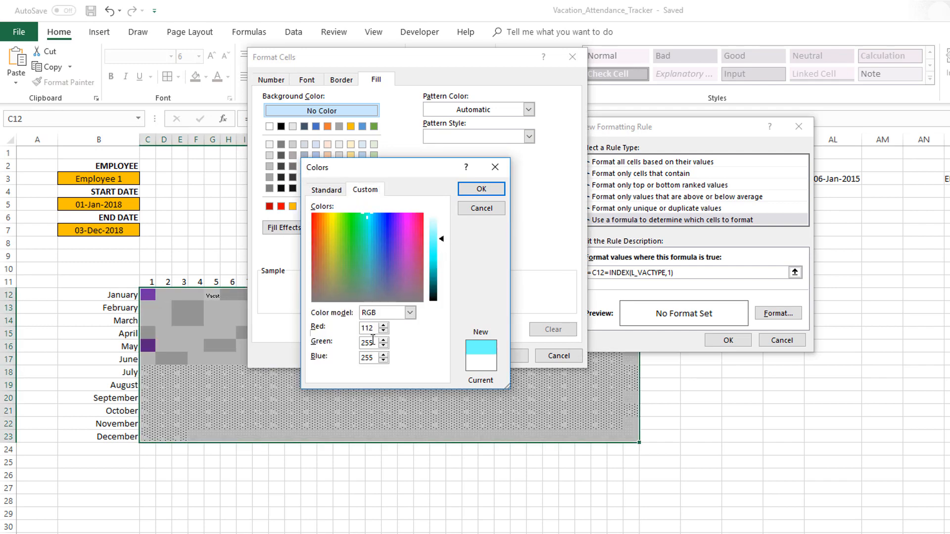
{"action": "double_click", "coordinate": [373, 341]}
{"action": "type", "text": "193"}
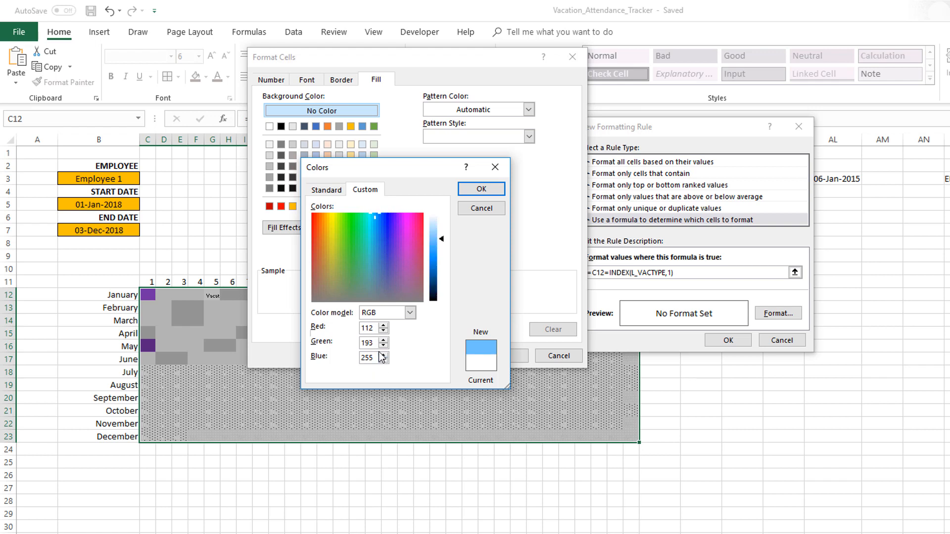
{"action": "double_click", "coordinate": [369, 357]}
{"action": "type", "text": "179"}
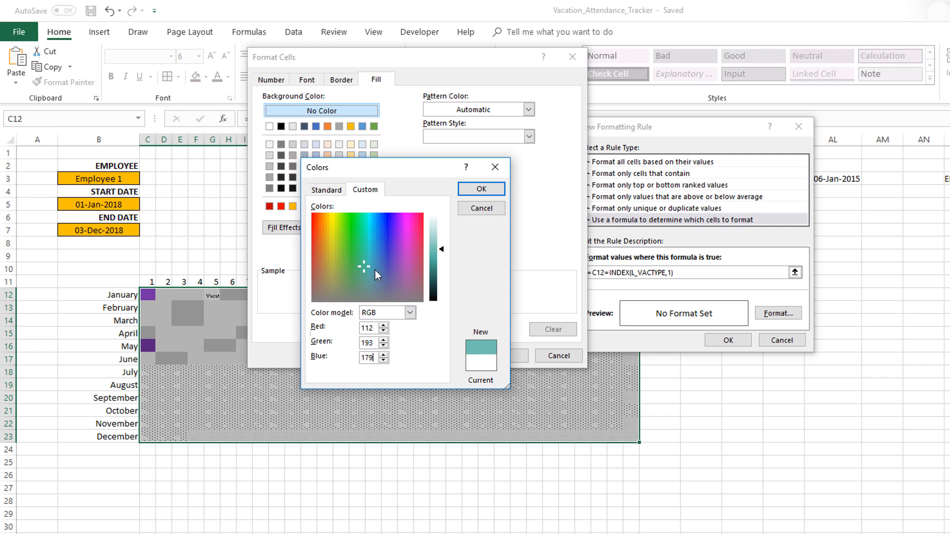
{"action": "left_click_drag", "start_coordinate": [426, 167], "coordinate": [557, 161]}
{"action": "left_click", "coordinate": [574, 184]}
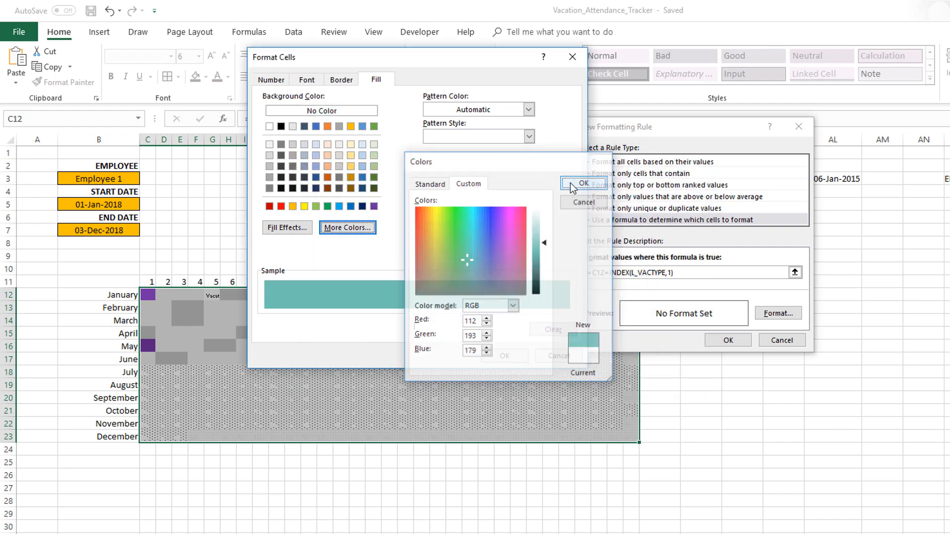
- Set the first vacation type rule's font to the same custom teal and apply the rule
{"action": "left_click", "coordinate": [314, 79]}
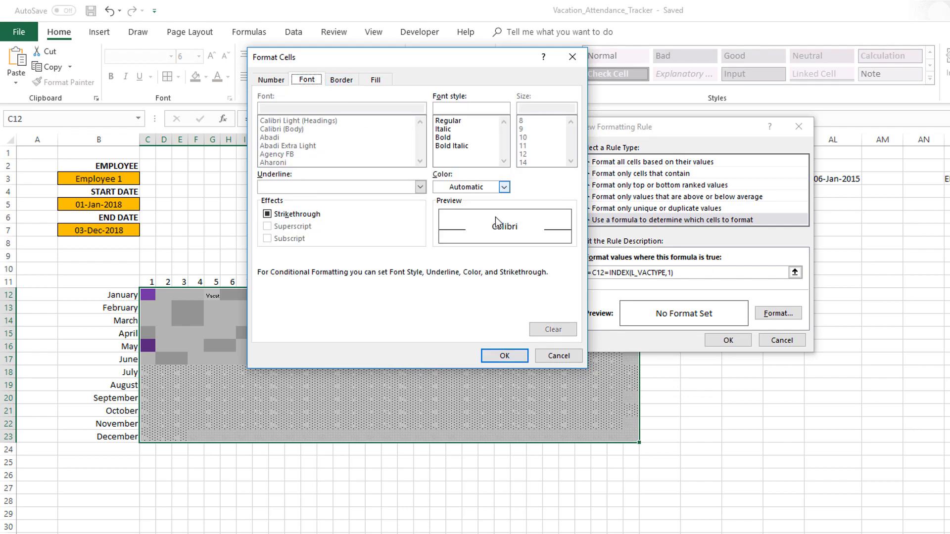
{"action": "left_click", "coordinate": [493, 188]}
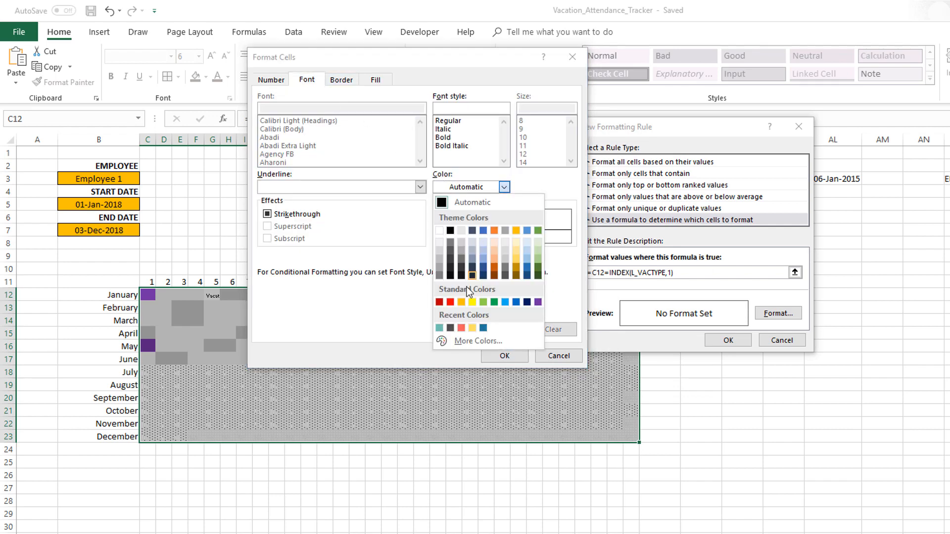
{"action": "left_click", "coordinate": [438, 328]}
{"action": "left_click", "coordinate": [504, 356]}
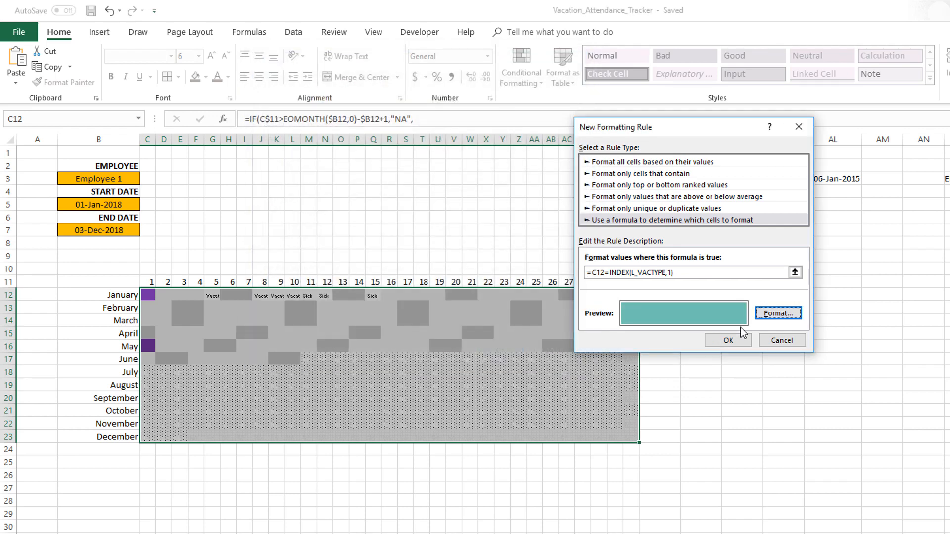
{"action": "left_click", "coordinate": [729, 340]}
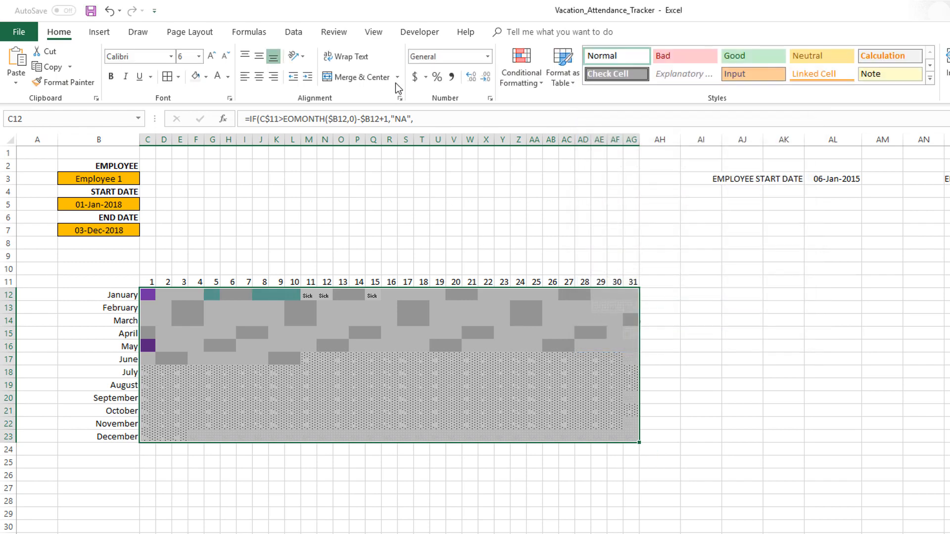
- Create a formula-based formatting rule for the second vacation type on the selected calendar range with the formula =C12=INDEX(L_VACTYPE,2)
{"action": "left_click", "coordinate": [523, 81]}
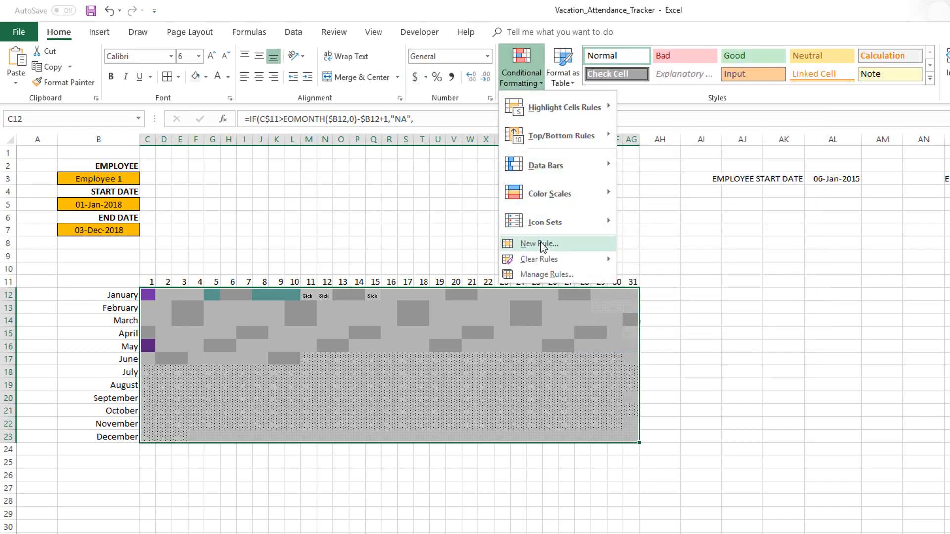
{"action": "left_click", "coordinate": [541, 244]}
{"action": "left_click", "coordinate": [575, 206]}
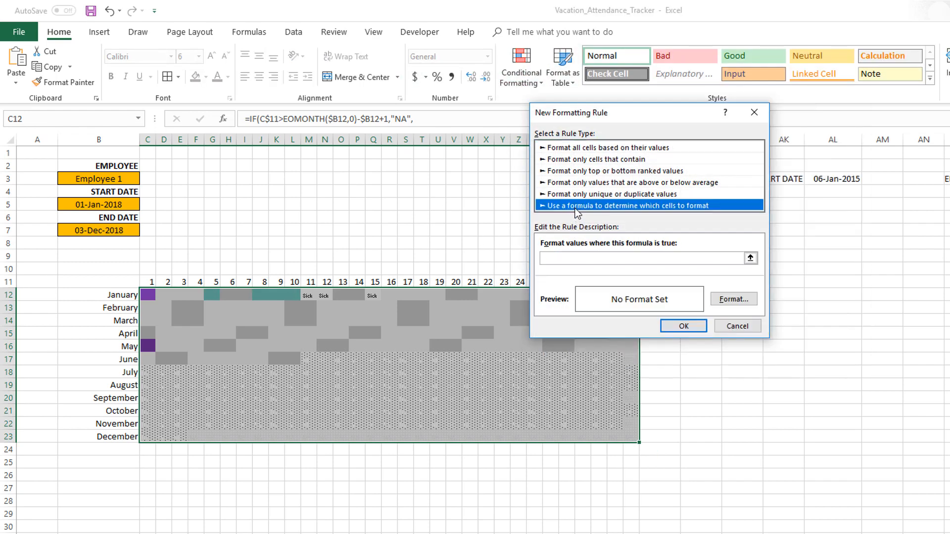
{"action": "left_click", "coordinate": [568, 259]}
{"action": "type", "text": "=C12="}
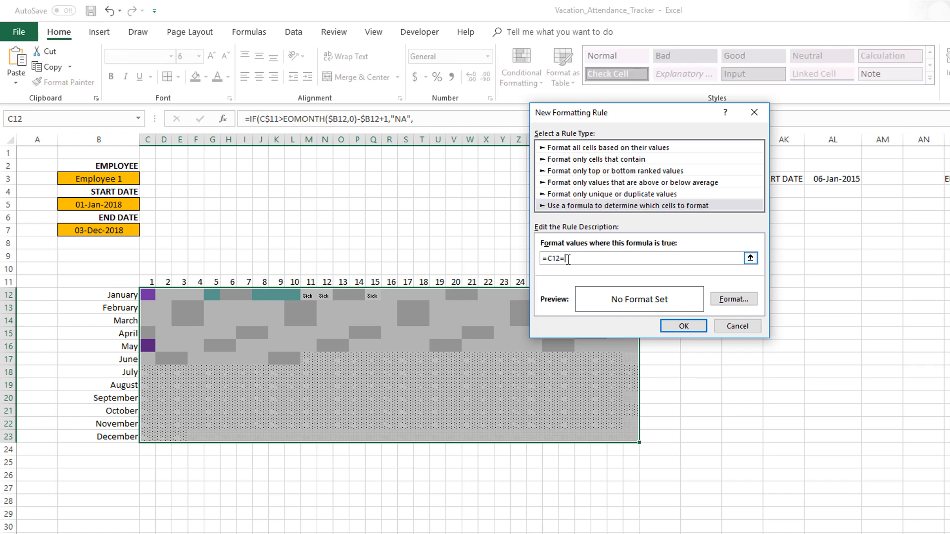
{"action": "type", "text": "INDEX(L_VACTYPE,2"}
- Give the second vacation type rule a custom blue fill with RGB values 36, 123, 160
{"action": "left_click", "coordinate": [734, 299]}
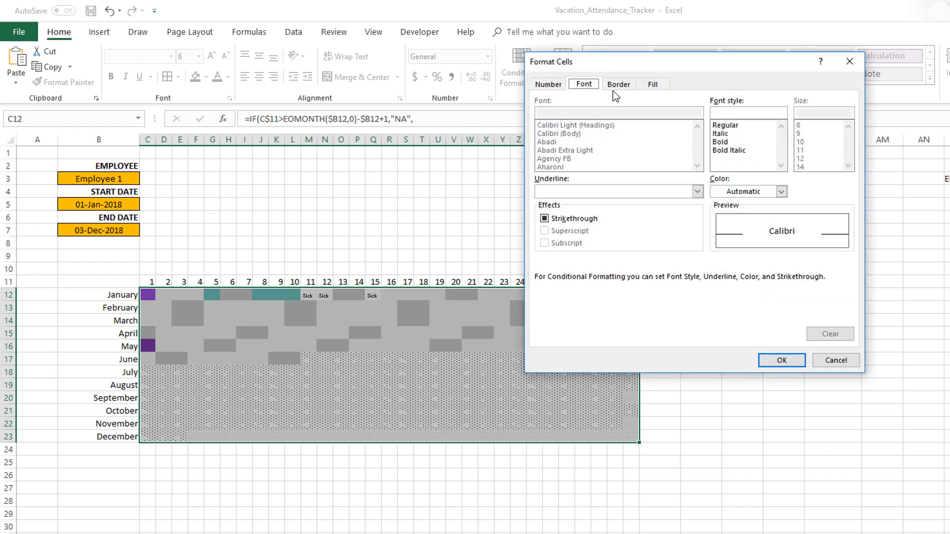
{"action": "left_click", "coordinate": [652, 84]}
{"action": "left_click", "coordinate": [641, 232]}
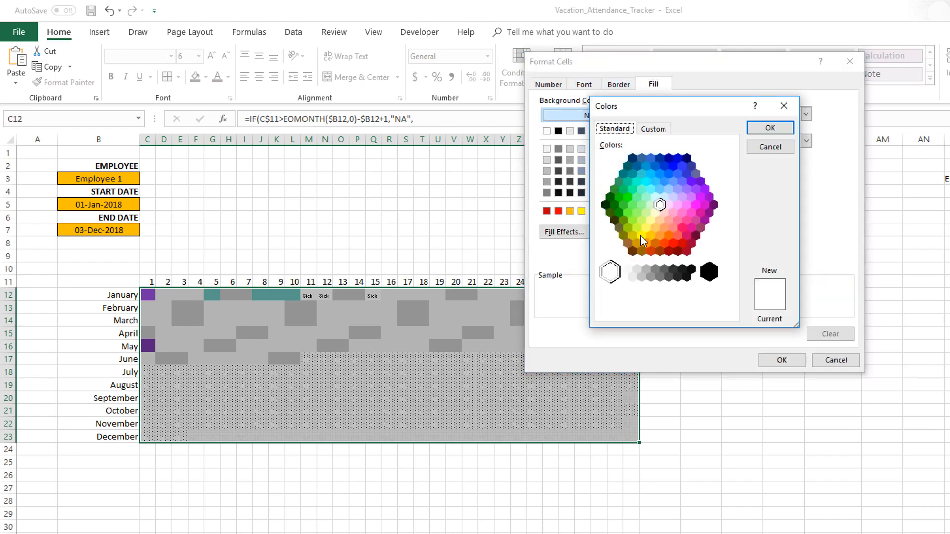
{"action": "left_click", "coordinate": [654, 130]}
{"action": "left_click_drag", "start_coordinate": [664, 267], "coordinate": [635, 267]}
{"action": "type", "text": "3"}
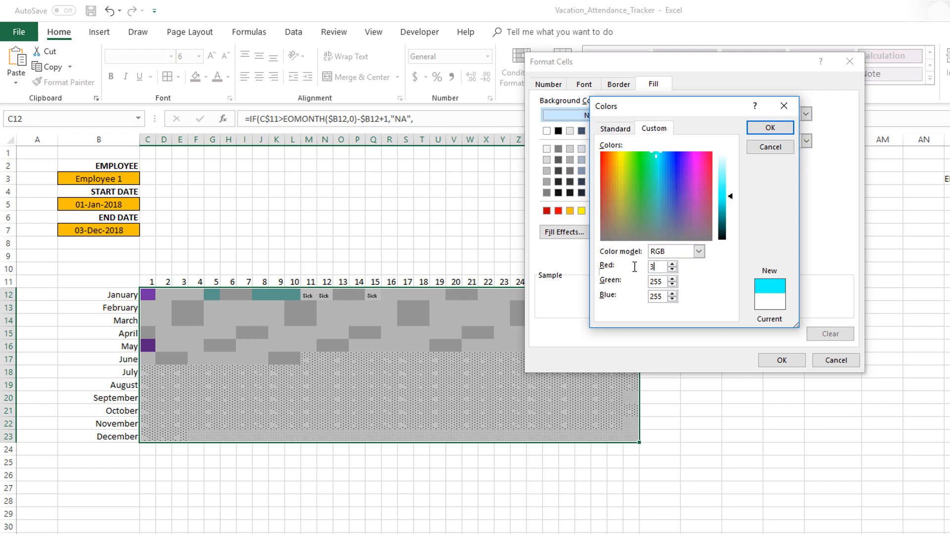
{"action": "type", "text": "6"}
{"action": "key", "text": "Tab"}
{"action": "type", "text": "123"}
{"action": "key", "text": "Tab"}
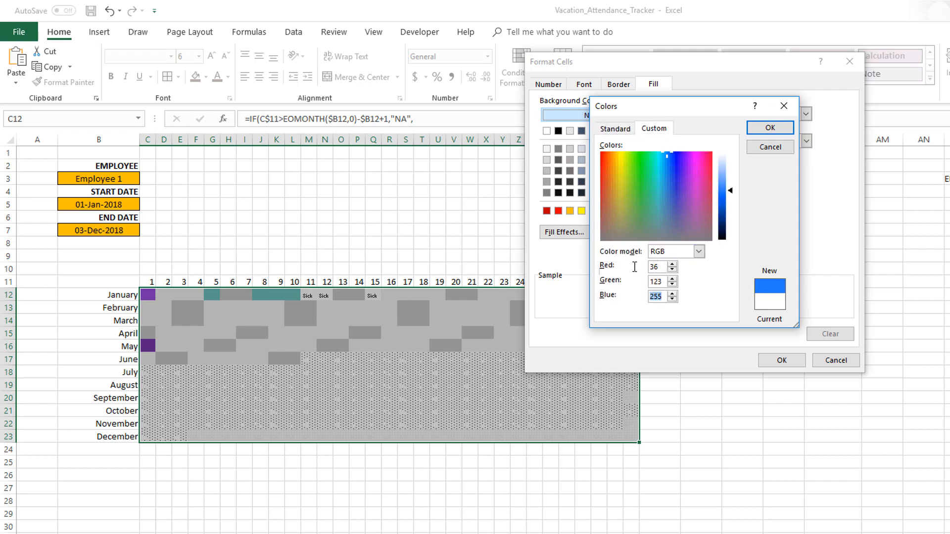
{"action": "type", "text": "160"}
{"action": "key", "text": "Tab"}
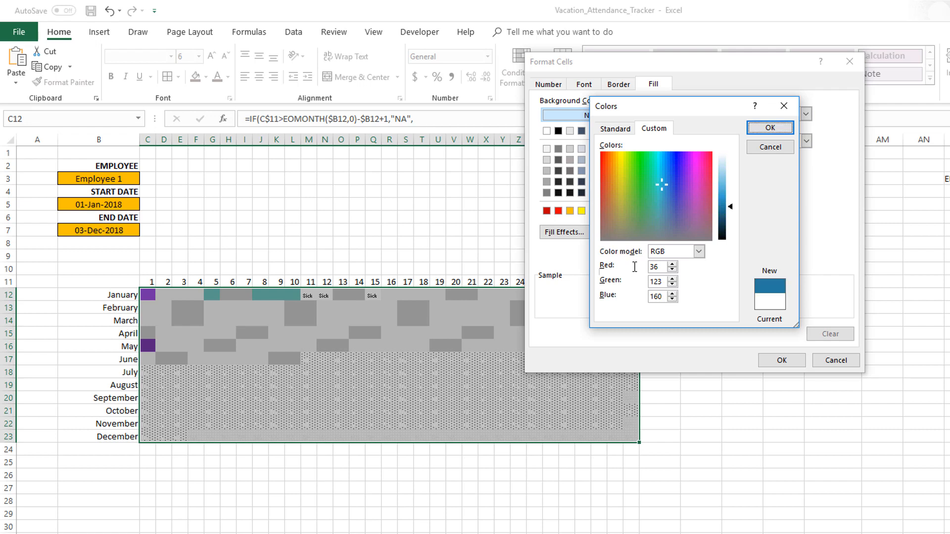
{"action": "left_click", "coordinate": [752, 131]}
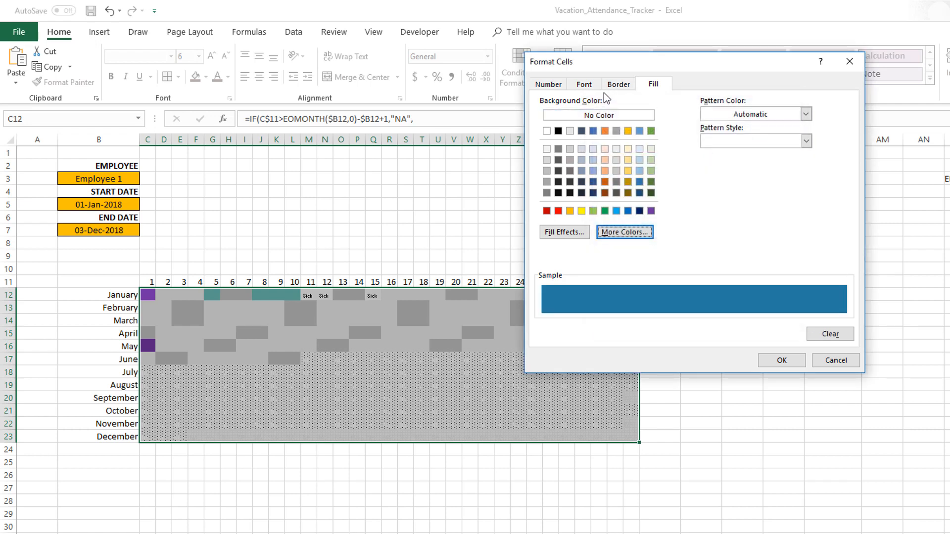
- Set the second vacation type rule's font to the same custom blue and apply the rule
{"action": "left_click", "coordinate": [584, 84]}
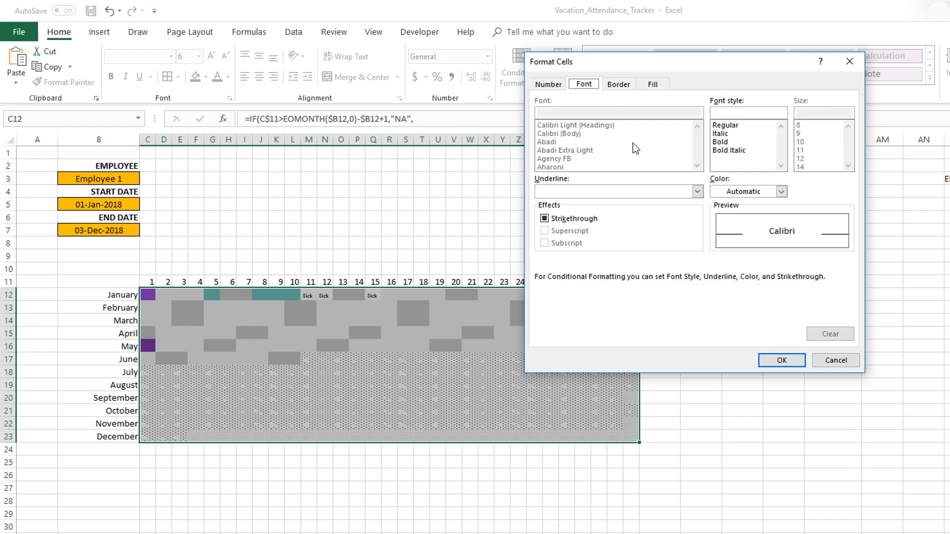
{"action": "left_click", "coordinate": [731, 192]}
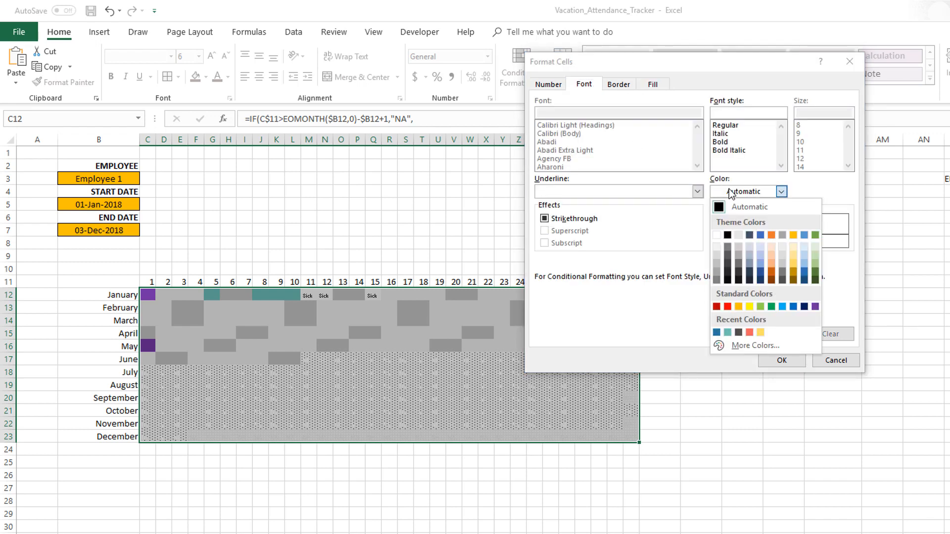
{"action": "left_click", "coordinate": [718, 332]}
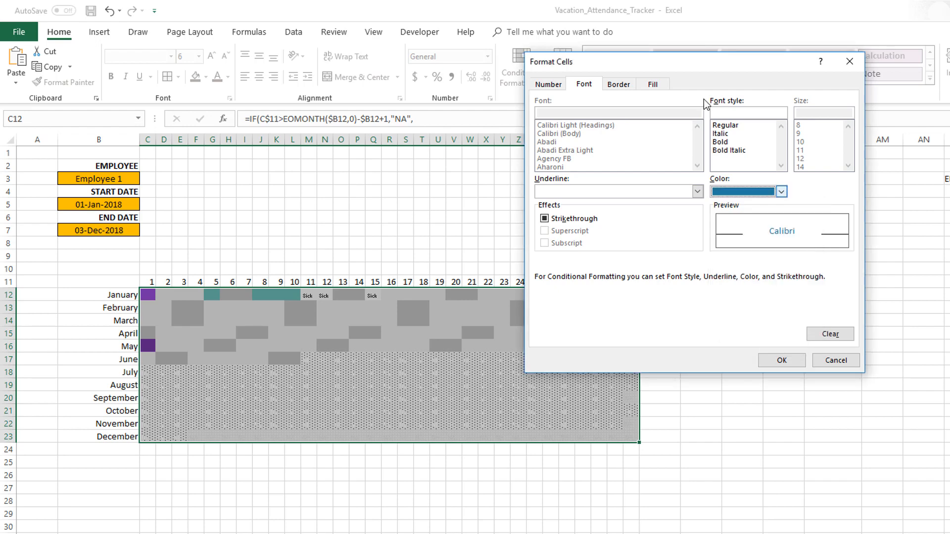
{"action": "left_click", "coordinate": [654, 84]}
{"action": "left_click", "coordinate": [773, 361]}
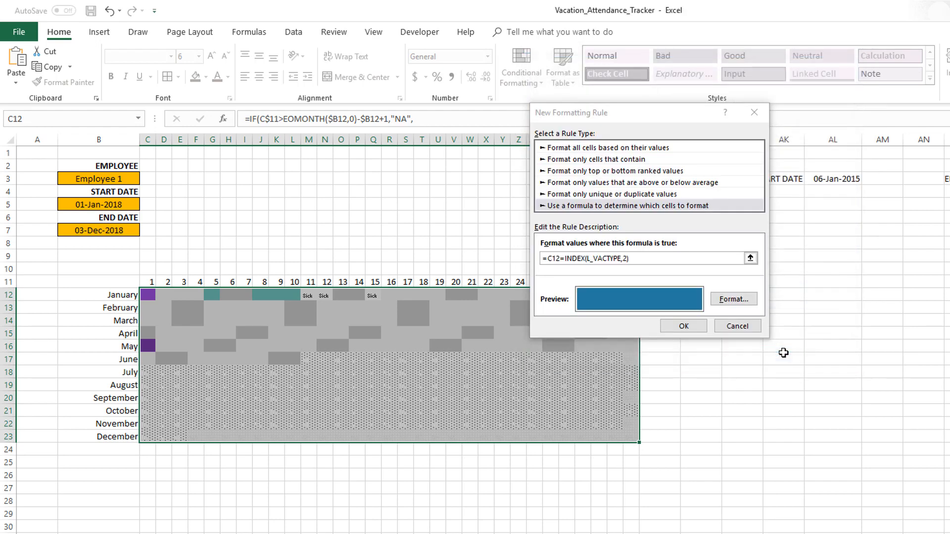
{"action": "left_click", "coordinate": [697, 327]}
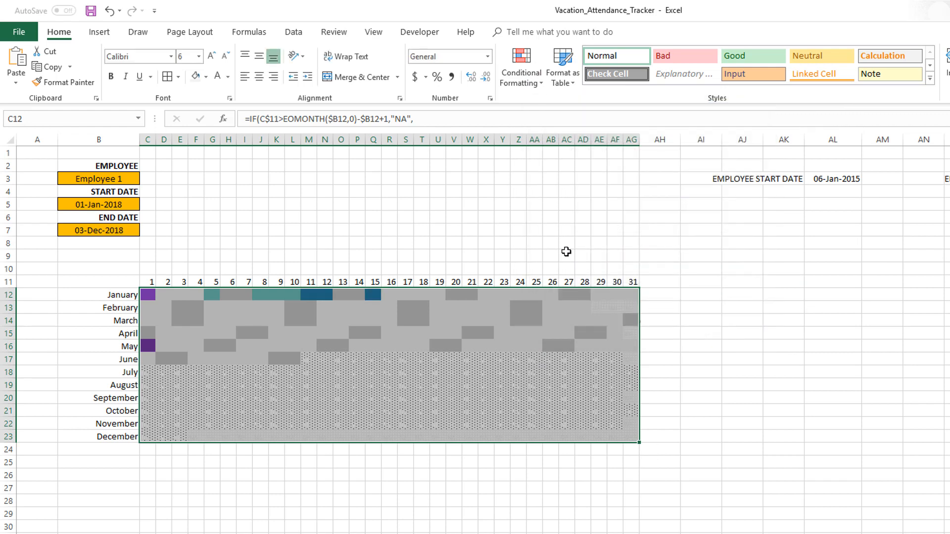
- Create a formula-based formatting rule for the third vacation type on the calendar range with the formula =C12=INDEX(L_VACTYPE,3)
{"action": "left_click", "coordinate": [522, 75]}
{"action": "left_click", "coordinate": [540, 243]}
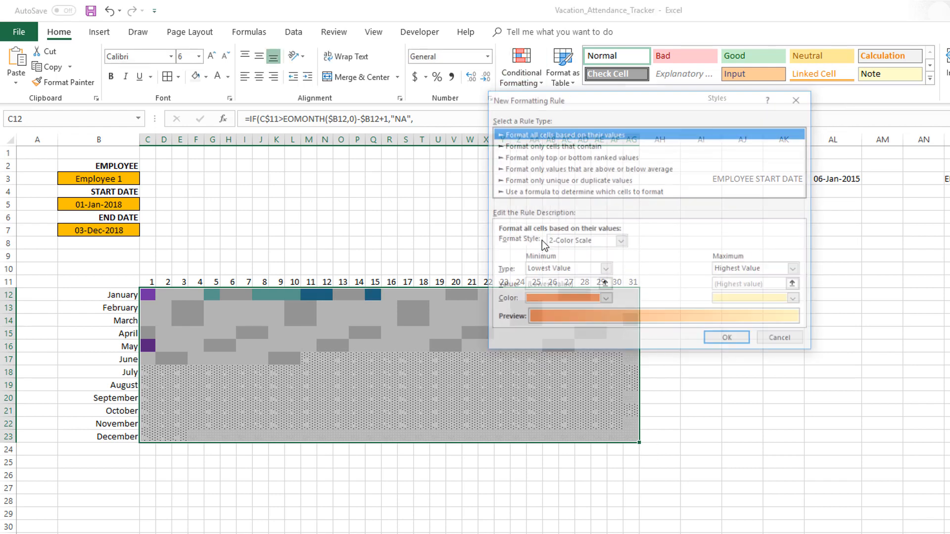
{"action": "left_click", "coordinate": [542, 192]}
{"action": "left_click", "coordinate": [528, 244]}
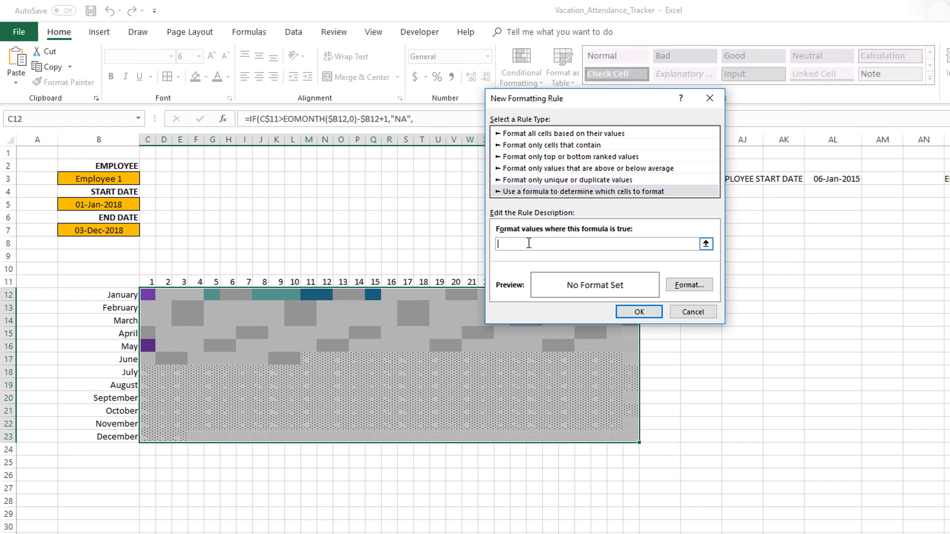
{"action": "type", "text": "=C12=INDEX(L_VACTYPE,3"}
- Give the third vacation type rule a custom yellow fill with RGB values 255, 224, 102
{"action": "left_click", "coordinate": [689, 285]}
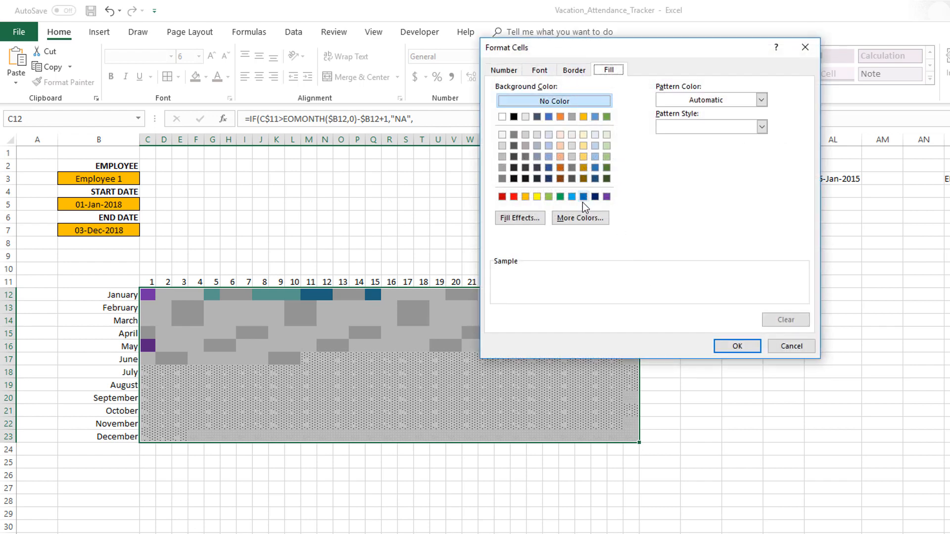
{"action": "left_click", "coordinate": [581, 217]}
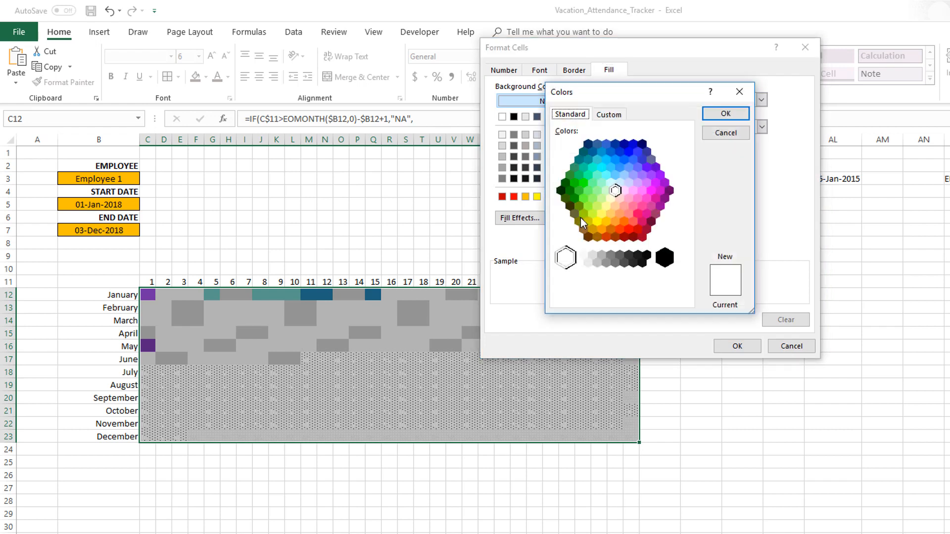
{"action": "left_click", "coordinate": [609, 115]}
{"action": "left_click_drag", "start_coordinate": [619, 253], "coordinate": [599, 253]}
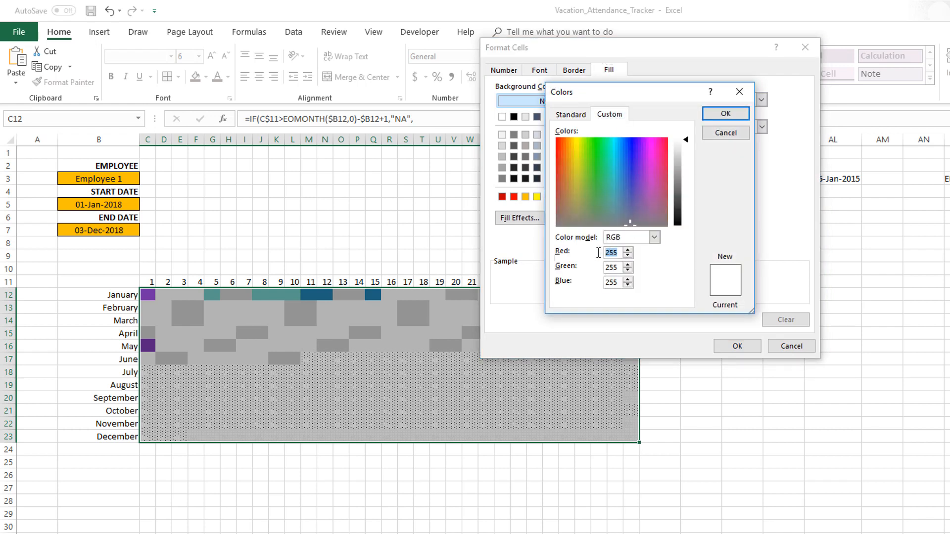
{"action": "type", "text": "255"}
{"action": "key", "text": "Tab"}
{"action": "type", "text": "224"}
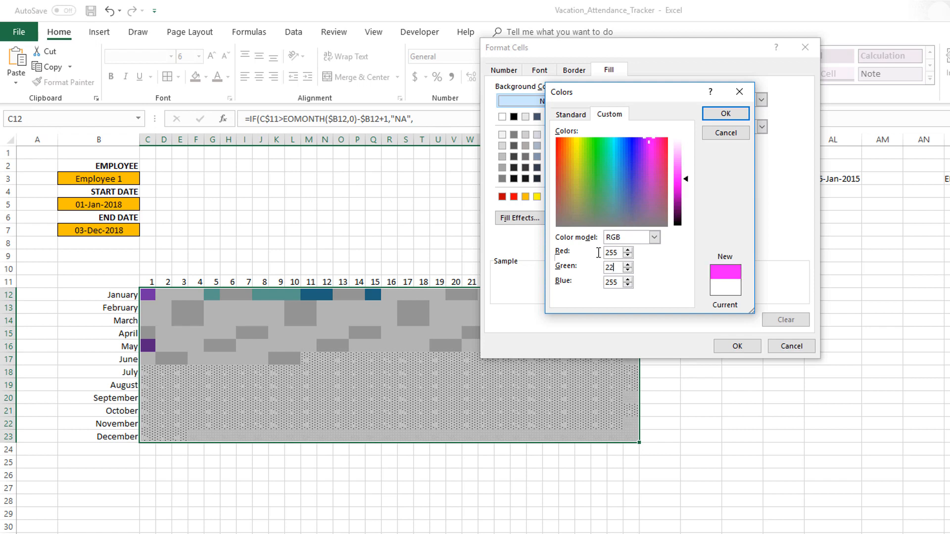
{"action": "key", "text": "Tab"}
{"action": "type", "text": "102"}
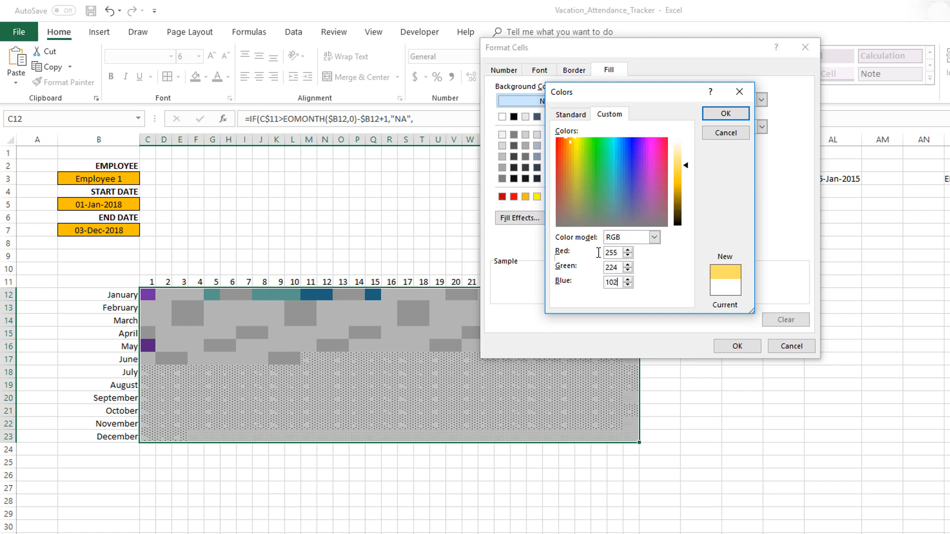
{"action": "key", "text": "Return"}
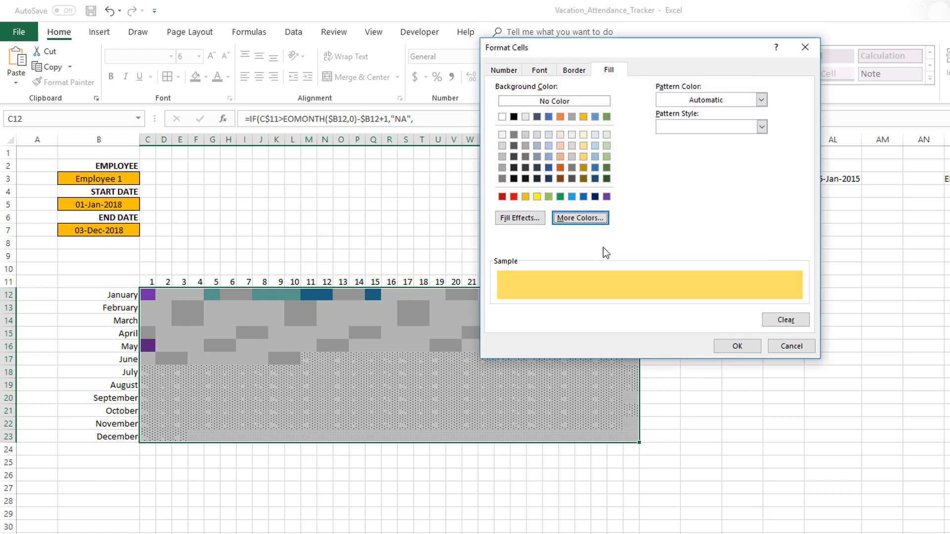
- Set the third vacation type rule's font to the same custom yellow and apply the rule
{"action": "left_click", "coordinate": [542, 71]}
{"action": "left_click", "coordinate": [670, 177]}
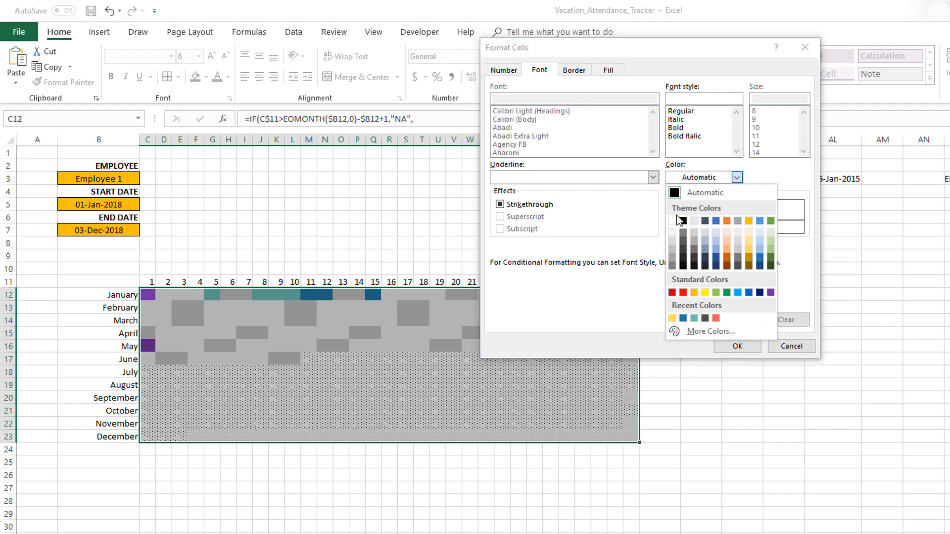
{"action": "left_click", "coordinate": [673, 316]}
{"action": "left_click", "coordinate": [727, 346]}
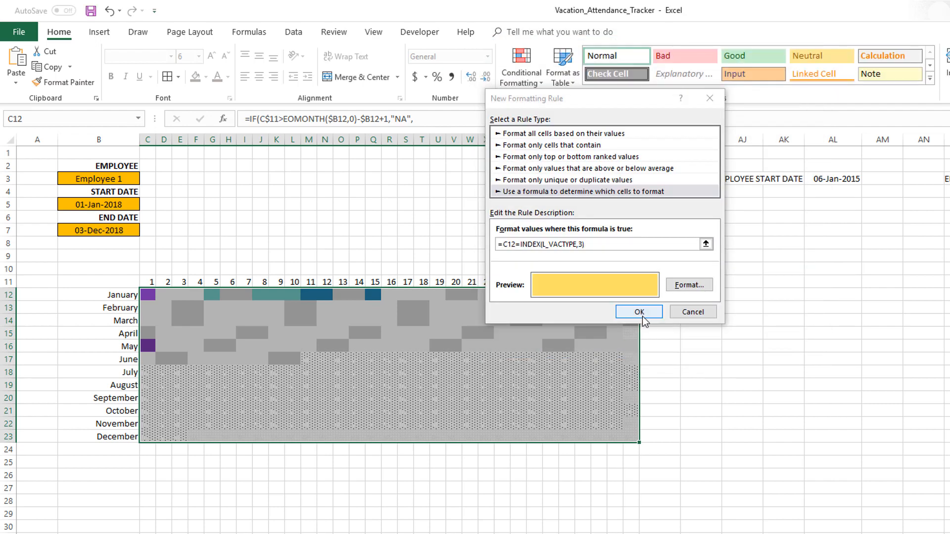
{"action": "left_click", "coordinate": [642, 315]}
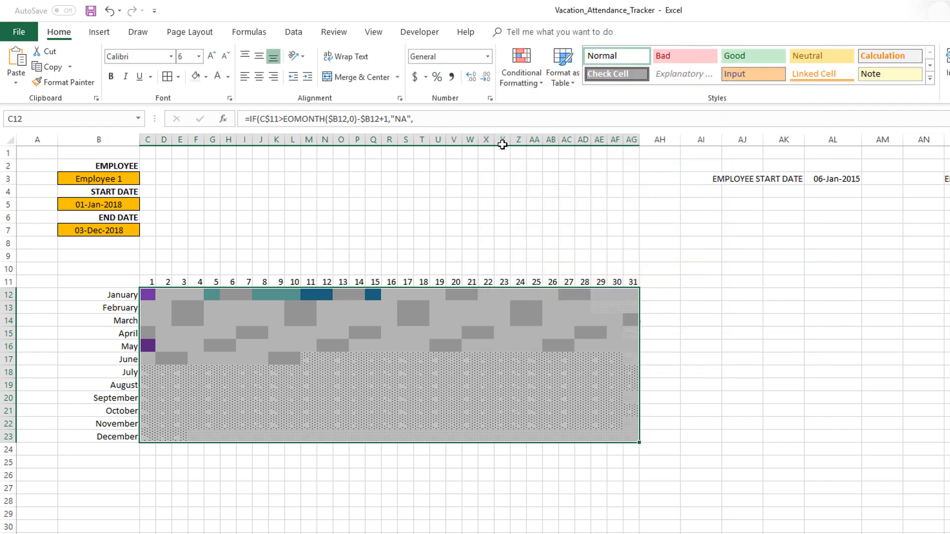
- Create a formula-based formatting rule on the calendar range that compares C12 with the fourth vacation type using INDEX on L_VACTYPE
{"action": "left_click", "coordinate": [521, 69]}
{"action": "left_click", "coordinate": [544, 244]}
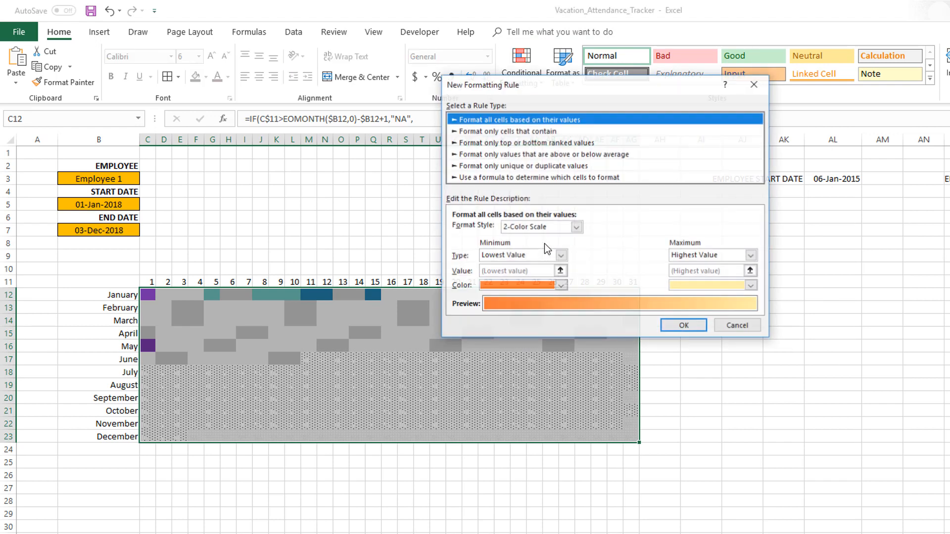
{"action": "left_click", "coordinate": [505, 177]}
{"action": "left_click", "coordinate": [509, 231]}
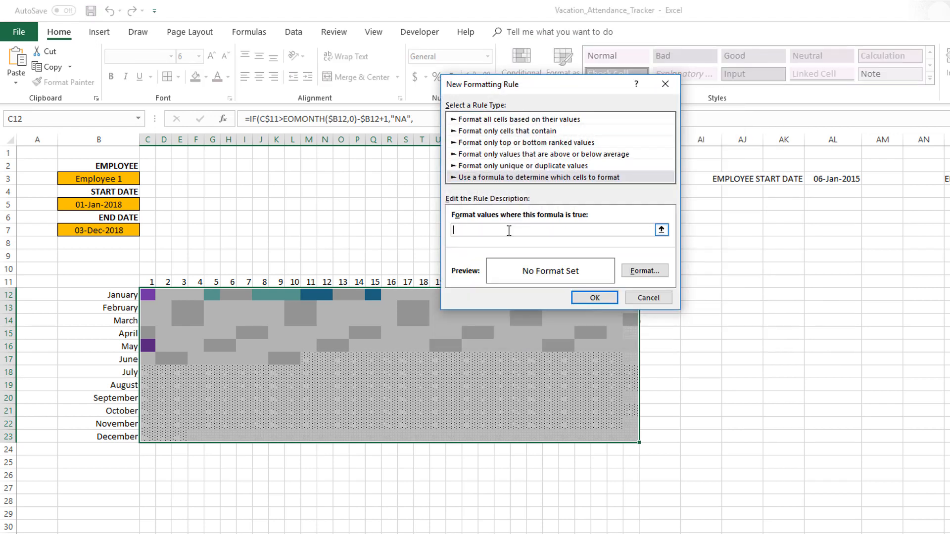
{"action": "type", "text": "=C"}
{"action": "type", "text": "12=UN"}
{"action": "type", "text": "INDE"}
{"action": "type", "text": "X(L_VACTYPE,4"}
- Give the fourth vacation type rule a custom coral red fill with RGB values 242, 95, 92
{"action": "left_click", "coordinate": [666, 274]}
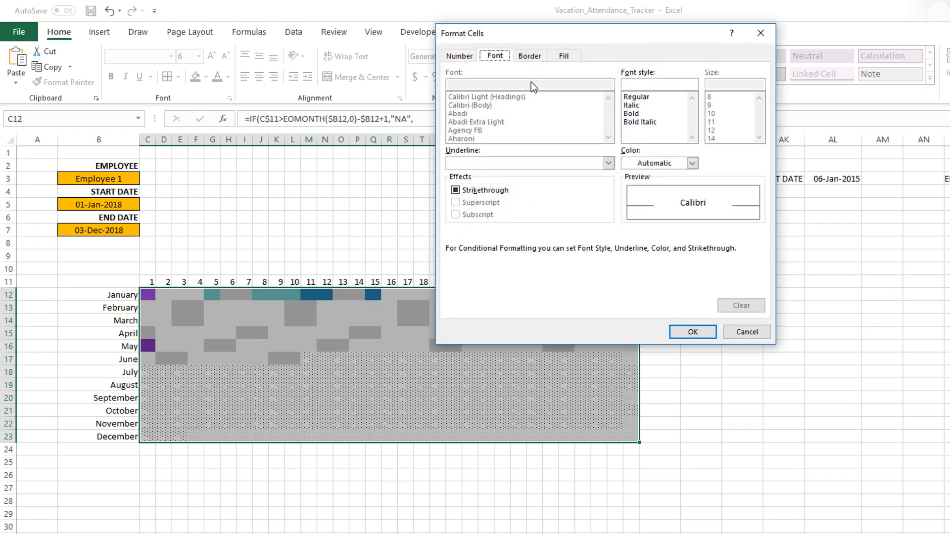
{"action": "left_click", "coordinate": [563, 56]}
{"action": "left_click", "coordinate": [532, 204]}
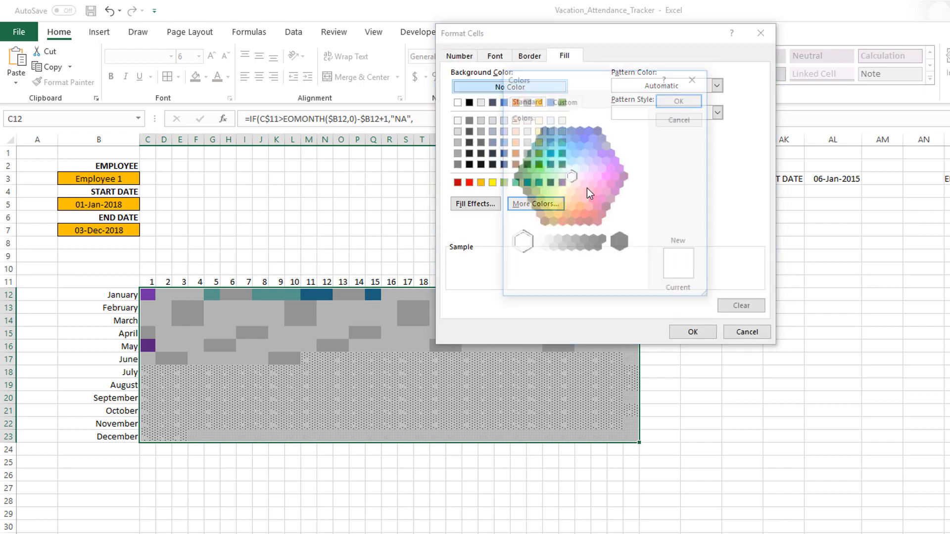
{"action": "left_click", "coordinate": [565, 101]}
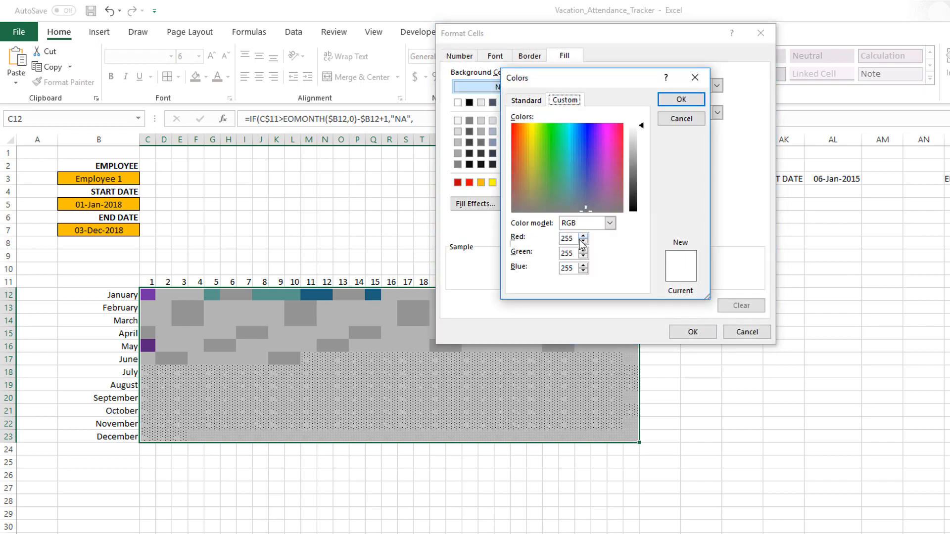
{"action": "left_click_drag", "start_coordinate": [574, 239], "coordinate": [538, 241]}
{"action": "type", "text": "242"}
{"action": "key", "text": "Tab"}
{"action": "type", "text": "95"}
{"action": "key", "text": "Tab"}
{"action": "type", "text": "92"}
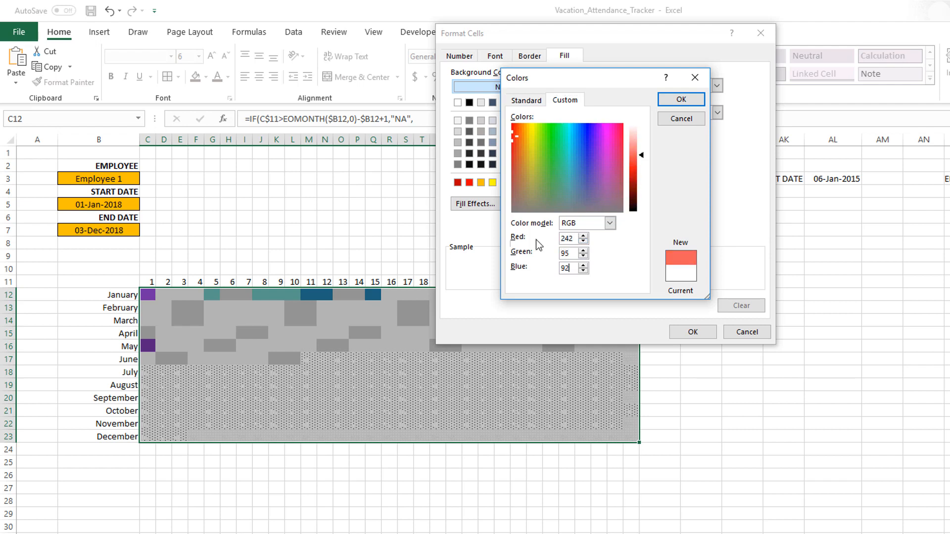
{"action": "key", "text": "Return"}
- Set the fourth vacation type rule's font to the same custom coral red and apply the rule
{"action": "left_click", "coordinate": [495, 55]}
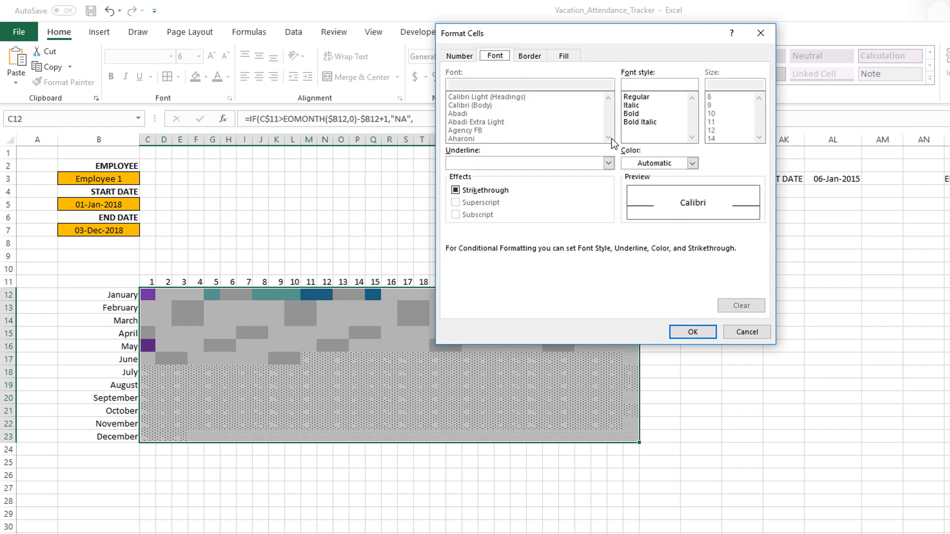
{"action": "left_click", "coordinate": [631, 159]}
{"action": "left_click", "coordinate": [629, 303]}
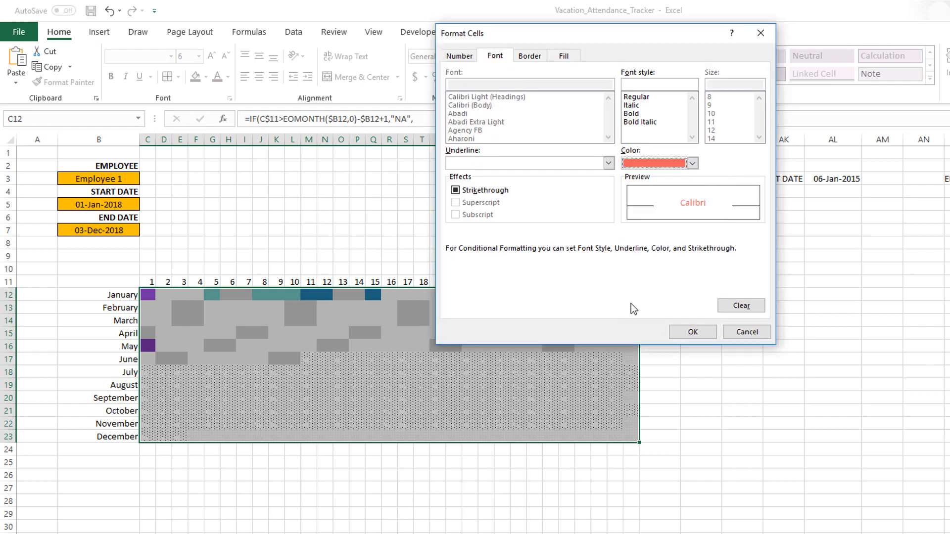
{"action": "left_click", "coordinate": [686, 332]}
{"action": "left_click", "coordinate": [595, 298]}
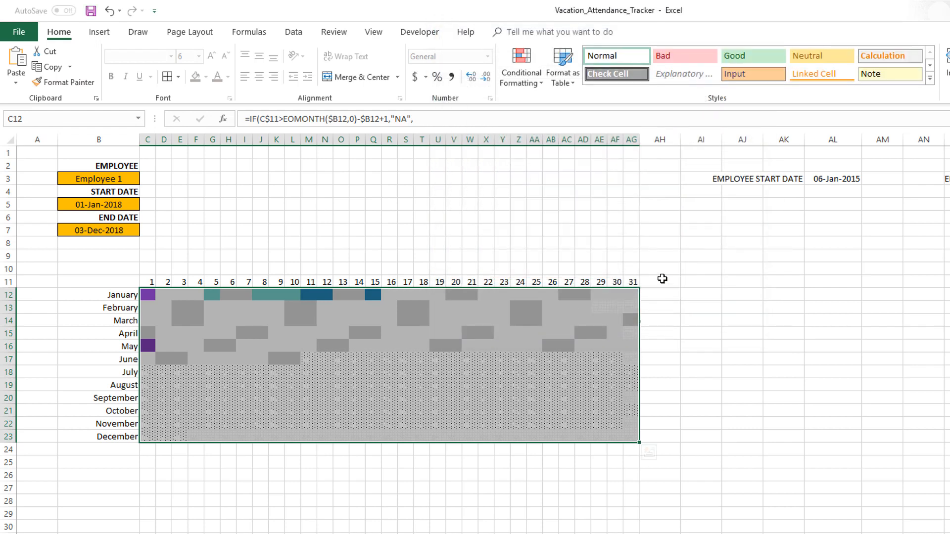
- Create a formula-based formatting rule on the calendar range using =C12=INDEX(L_VACTYPE,5) for the fifth vacation type
{"action": "left_click", "coordinate": [510, 84]}
{"action": "left_click", "coordinate": [540, 244]}
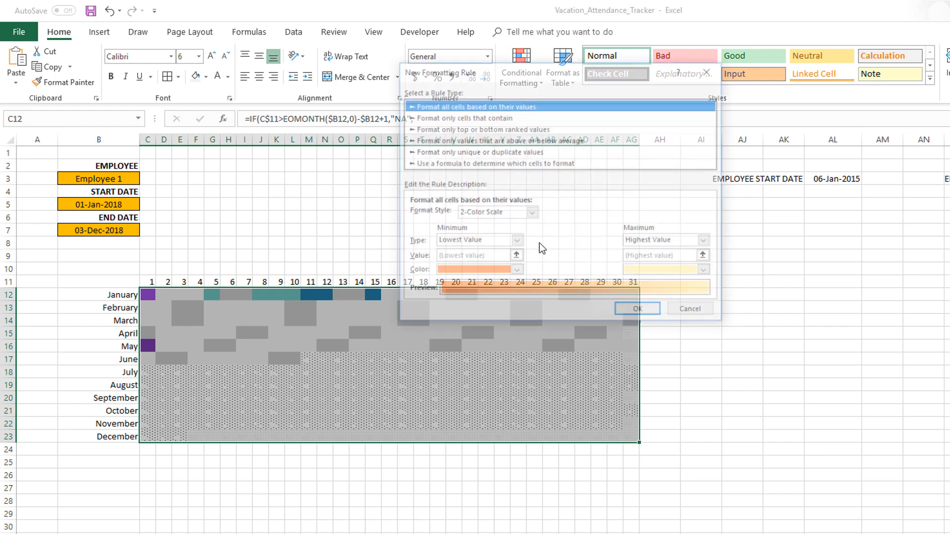
{"action": "left_click", "coordinate": [483, 163]}
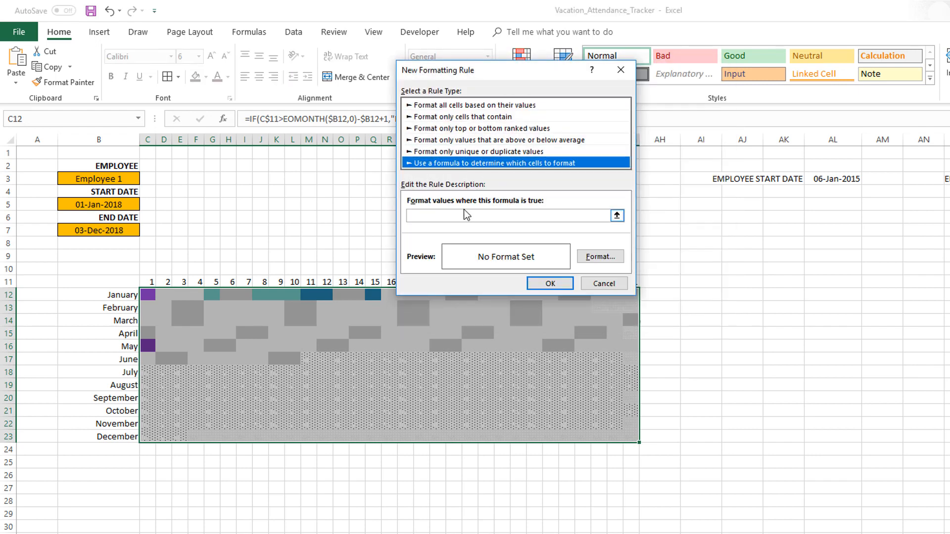
{"action": "left_click", "coordinate": [463, 214]}
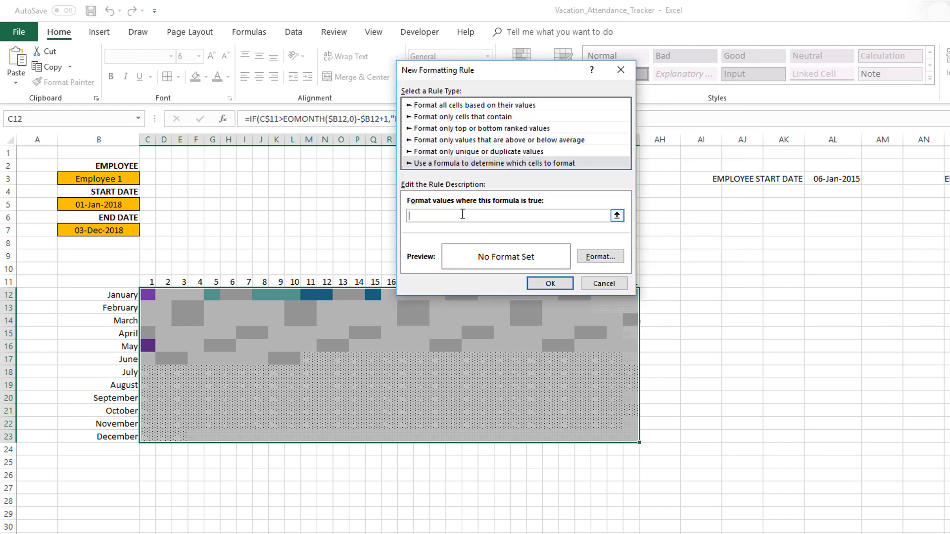
{"action": "type", "text": "=C12=INDEX(M"}
{"action": "key", "text": "BackSpace"}
{"action": "type", "text": "L_VACTYPE,5)"}
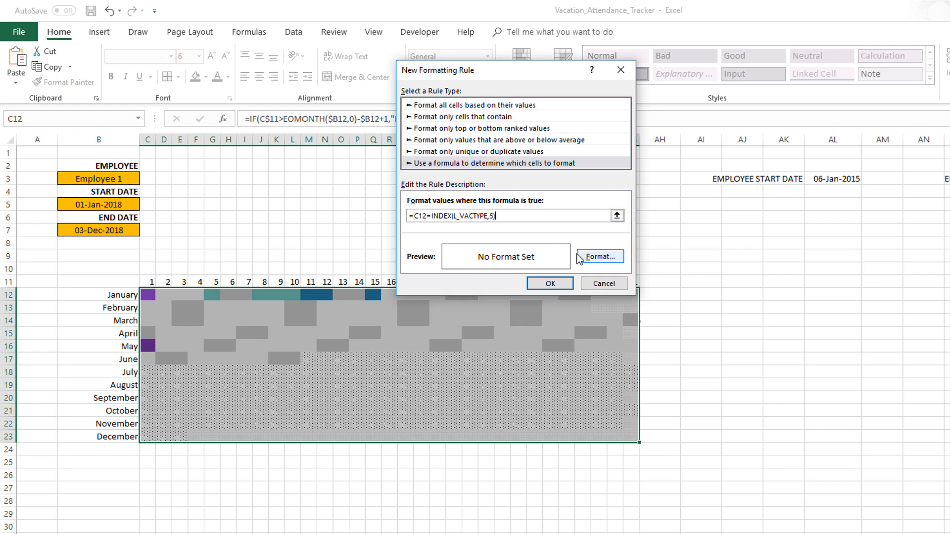
- Give the fifth vacation type rule a custom dark gray fill with RGB values 80, 81, 79
{"action": "left_click", "coordinate": [609, 257]}
{"action": "left_click", "coordinate": [517, 41]}
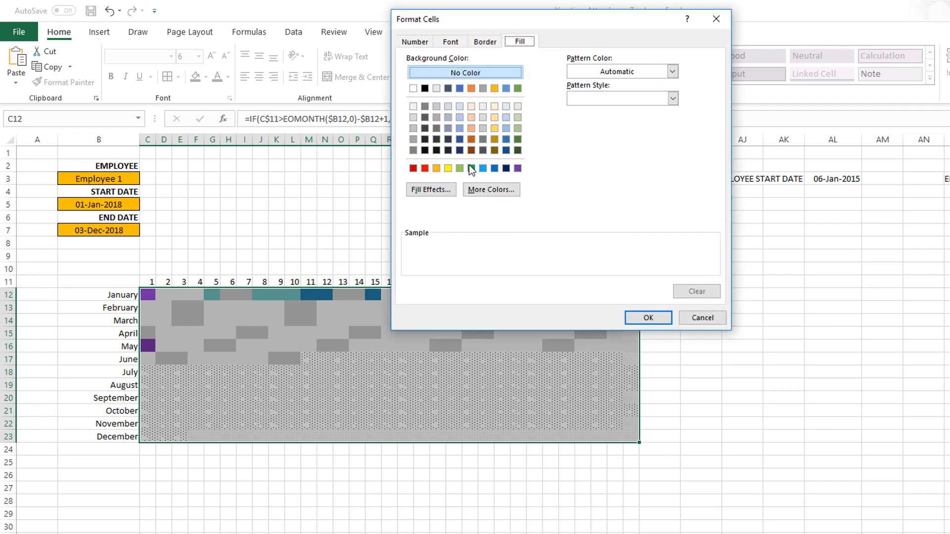
{"action": "left_click", "coordinate": [491, 190]}
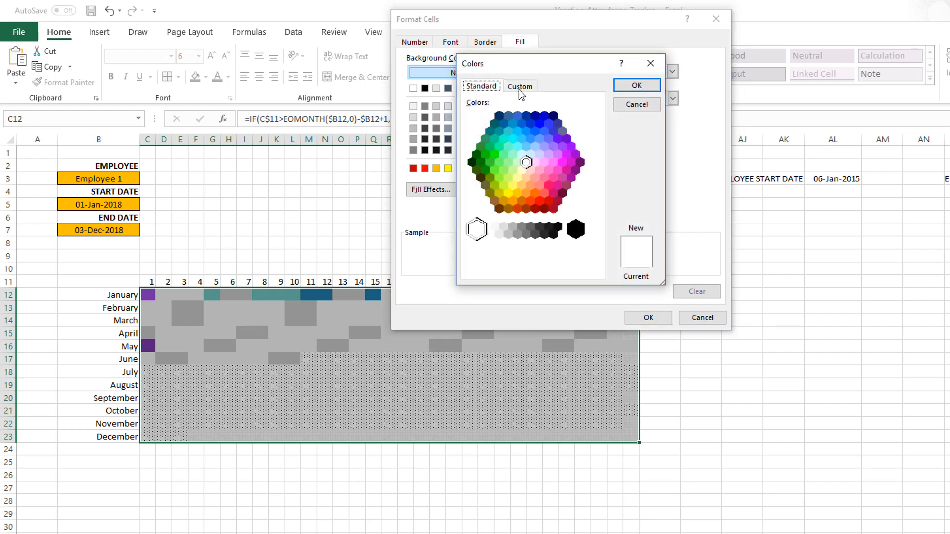
{"action": "left_click", "coordinate": [521, 91]}
{"action": "left_click_drag", "start_coordinate": [531, 224], "coordinate": [506, 224]}
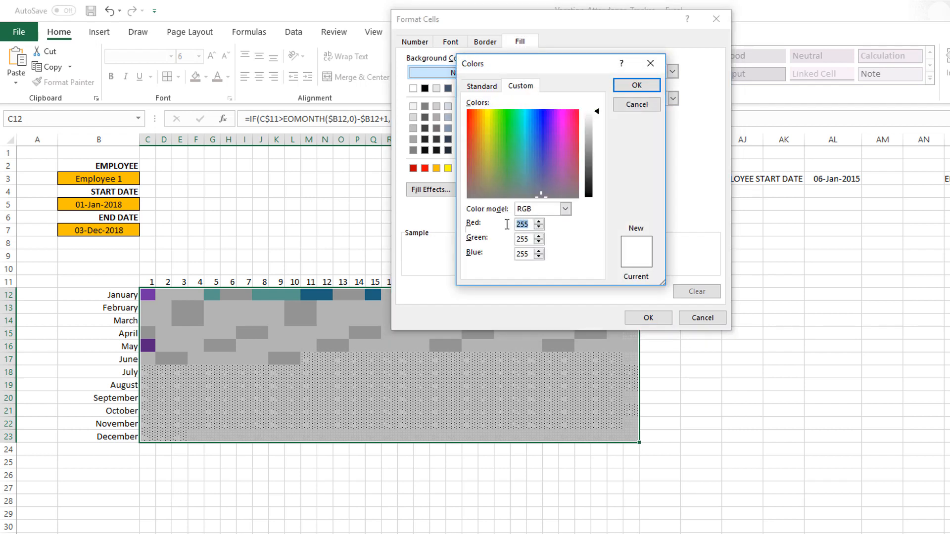
{"action": "type", "text": "80"}
{"action": "key", "text": "Tab"}
{"action": "type", "text": "81"}
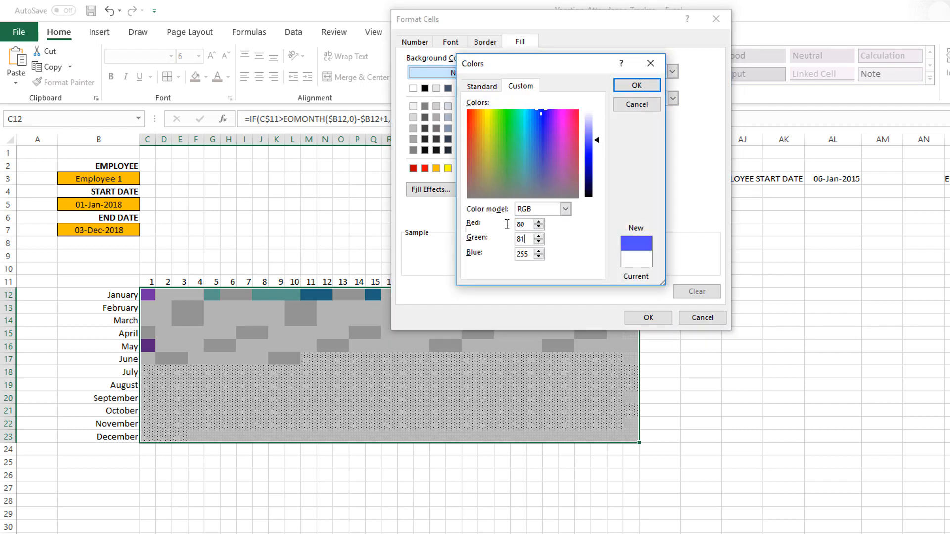
{"action": "key", "text": "Tab"}
{"action": "type", "text": "79"}
{"action": "key", "text": "Return"}
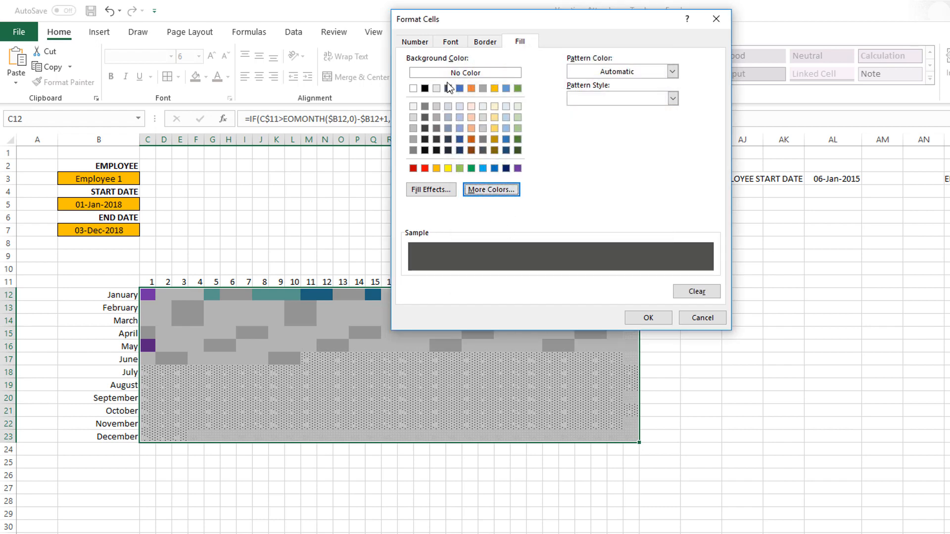
- Set the fifth vacation type rule's font to the same custom dark gray, apply the rule and save the workbook
{"action": "left_click", "coordinate": [456, 45]}
{"action": "left_click", "coordinate": [648, 149]}
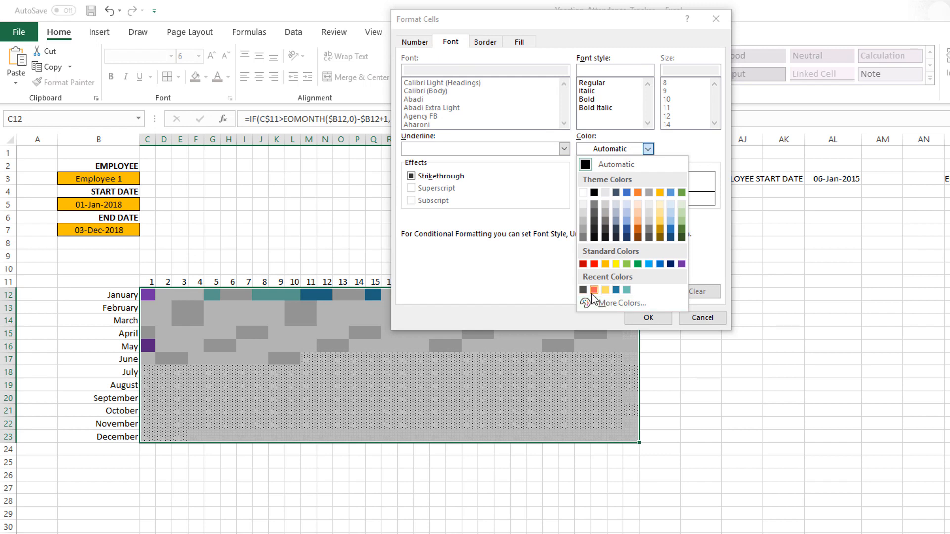
{"action": "left_click", "coordinate": [583, 290]}
{"action": "left_click", "coordinate": [648, 318]}
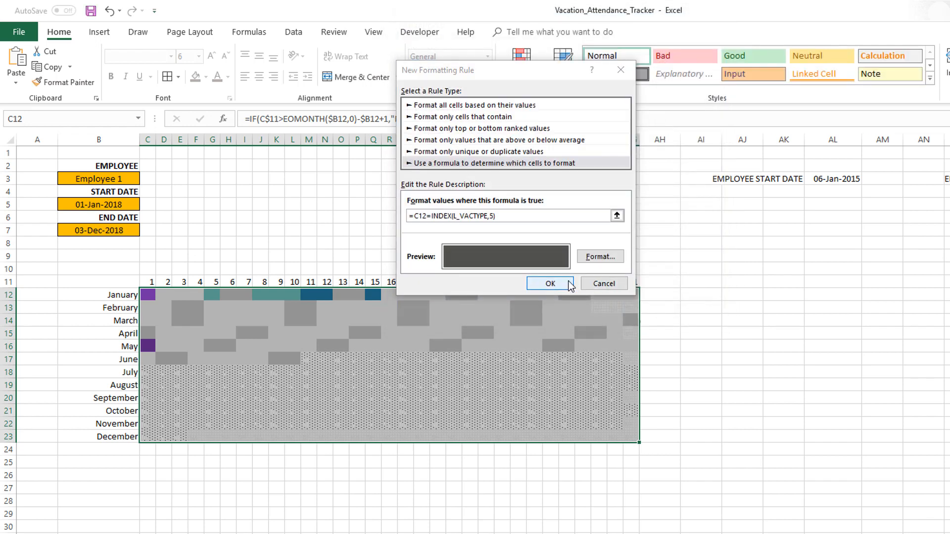
{"action": "left_click", "coordinate": [548, 282]}
{"action": "key", "text": "ctrl+s"}
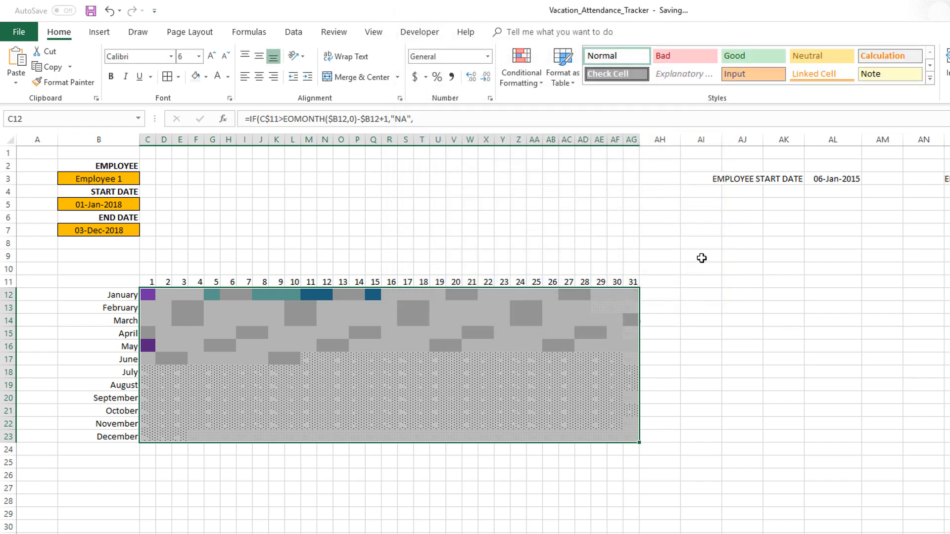
- Switch the report's employee to Employee 2, Employee 3 and Employee 4 in turn to check the calendar coloring
{"action": "left_click", "coordinate": [126, 180]}
{"action": "left_click", "coordinate": [145, 179]}
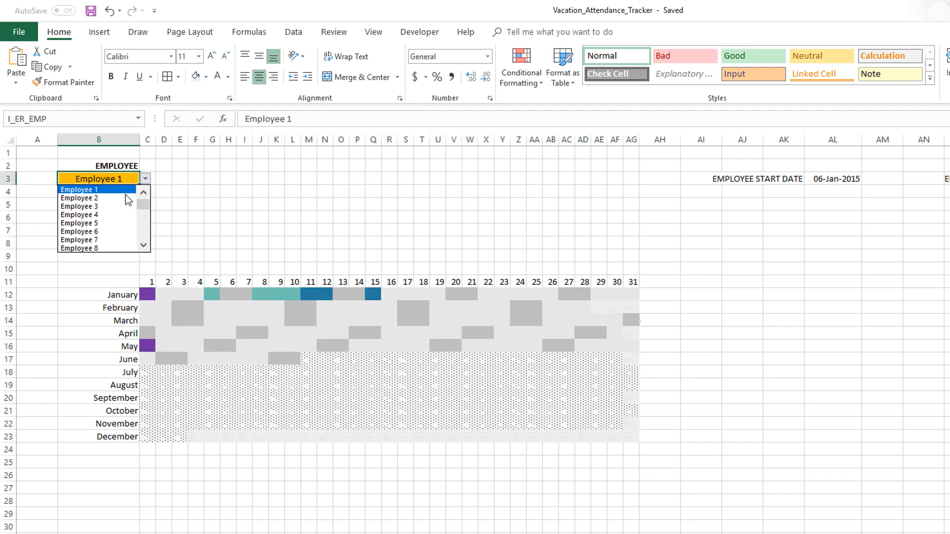
{"action": "left_click", "coordinate": [127, 199]}
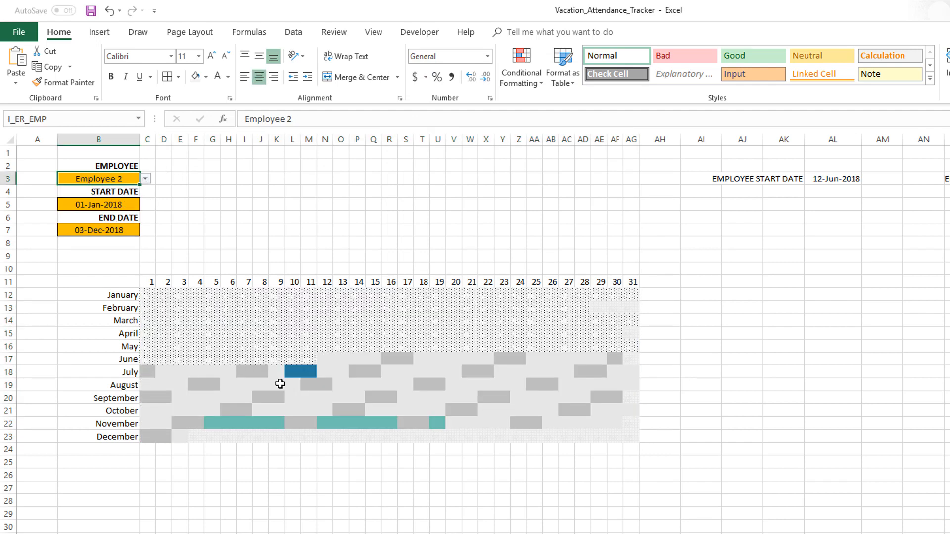
{"action": "left_click", "coordinate": [145, 179]}
{"action": "left_click", "coordinate": [132, 202]}
{"action": "left_click", "coordinate": [145, 180]}
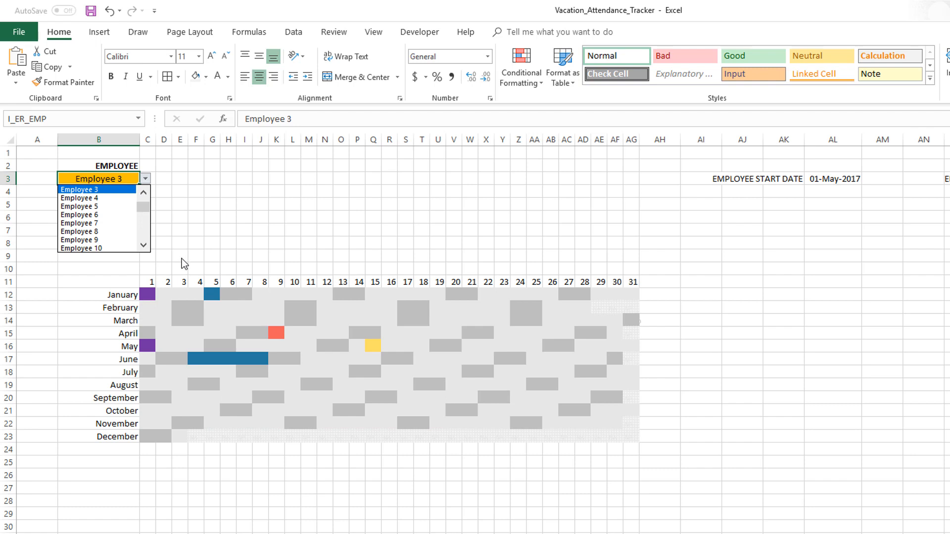
{"action": "left_click", "coordinate": [106, 194]}
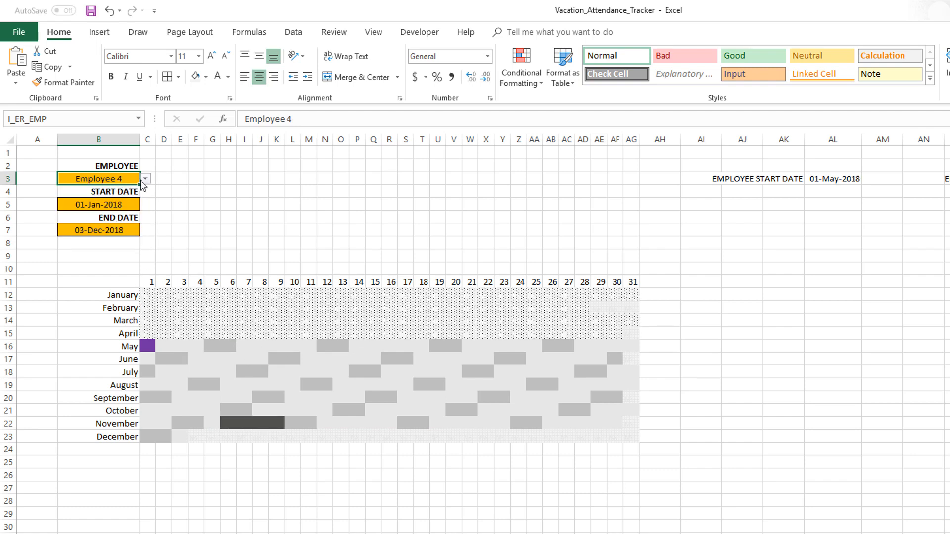
- Check the calendar for Employee 6 and Employee 9, set the employee to Employee 10 and save the workbook
{"action": "left_click", "coordinate": [146, 179]}
{"action": "left_click", "coordinate": [121, 203]}
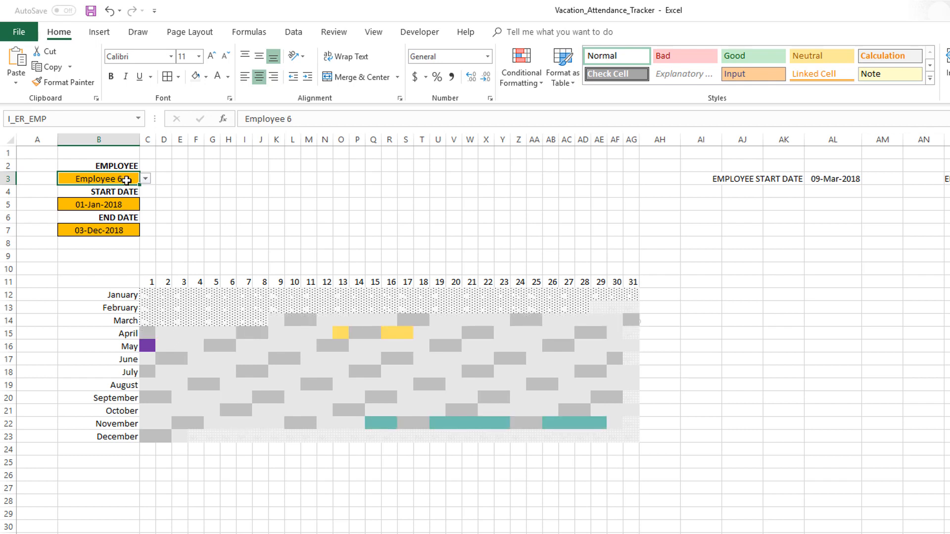
{"action": "left_click", "coordinate": [144, 176]}
{"action": "left_click", "coordinate": [119, 214]}
{"action": "left_click", "coordinate": [148, 179]}
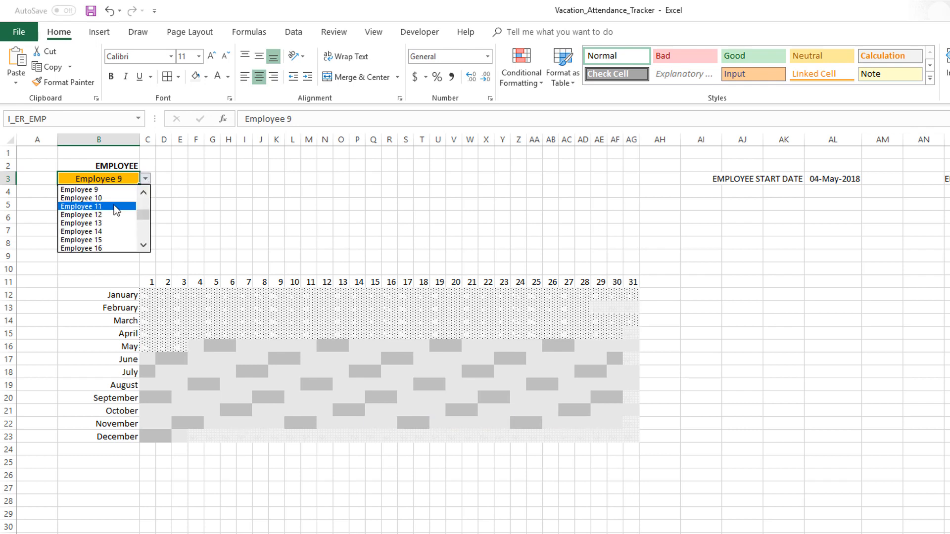
{"action": "left_click", "coordinate": [114, 196]}
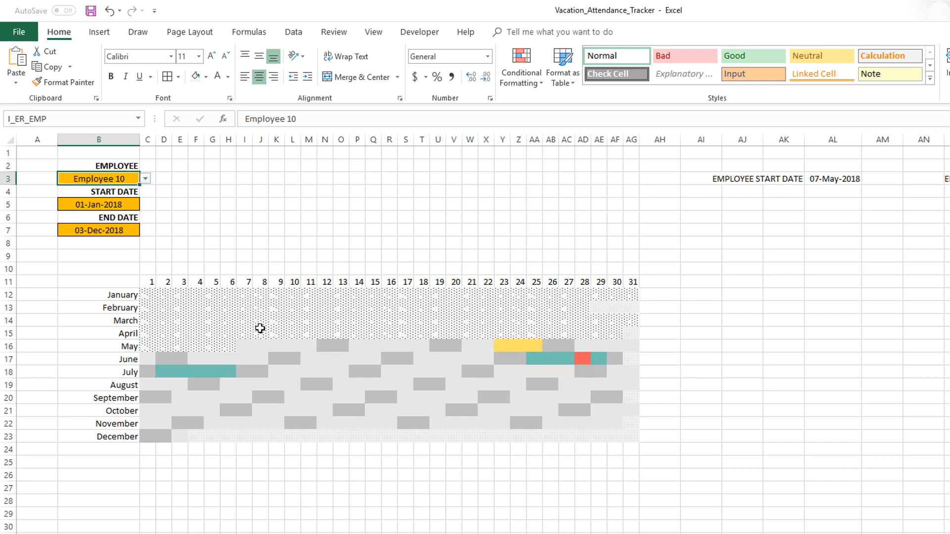
{"action": "left_click", "coordinate": [146, 295]}
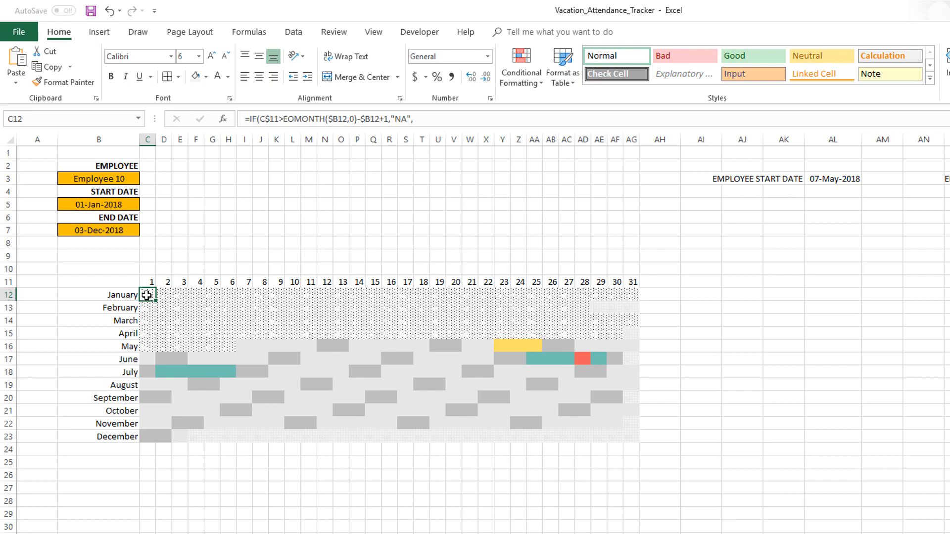
{"action": "key", "text": "ctrl+s"}
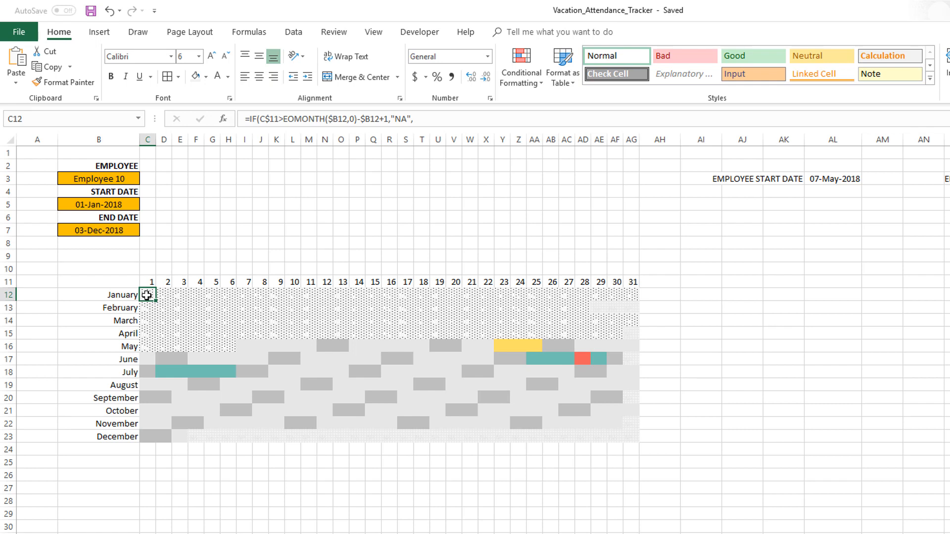
- Review the full list of conditional formatting rules that apply to cell C12, and close the rules manager
{"action": "left_click", "coordinate": [515, 84]}
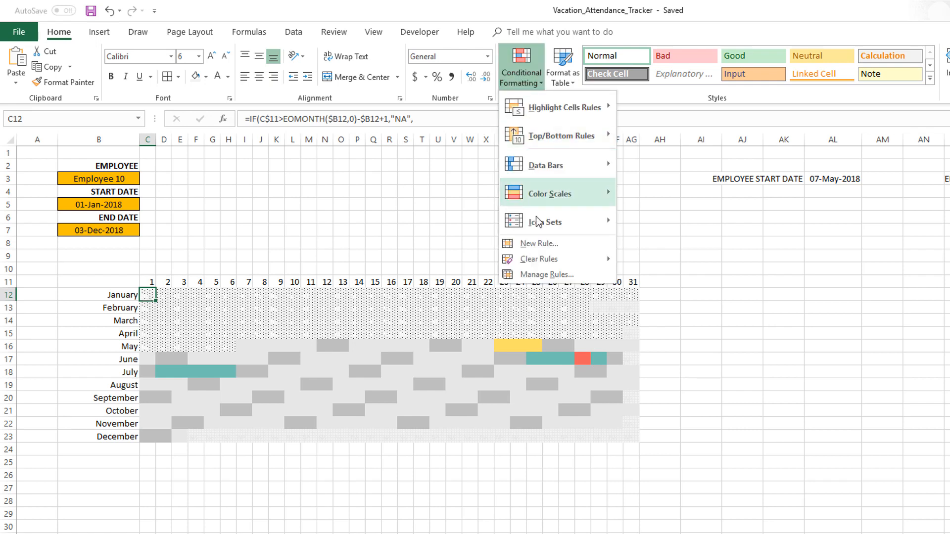
{"action": "left_click", "coordinate": [547, 273]}
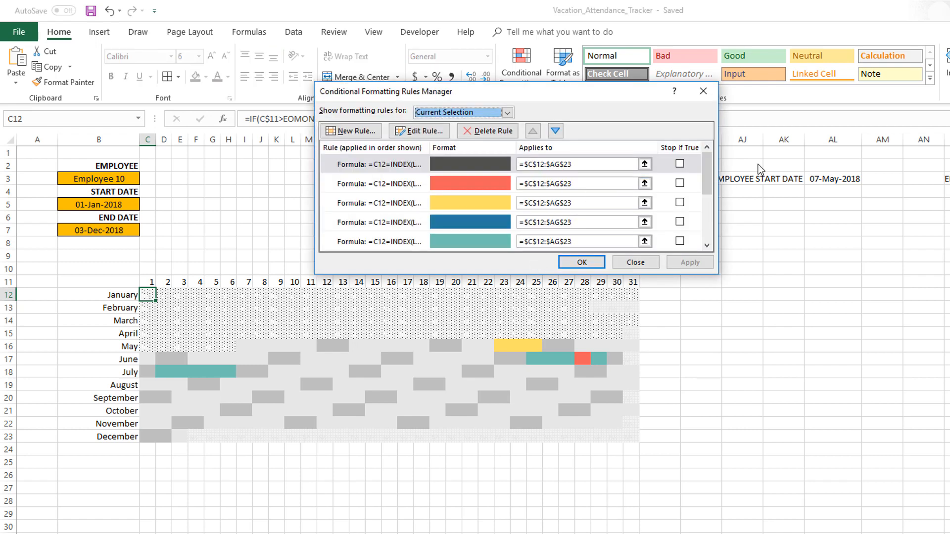
{"action": "left_click_drag", "start_coordinate": [704, 176], "coordinate": [699, 214]}
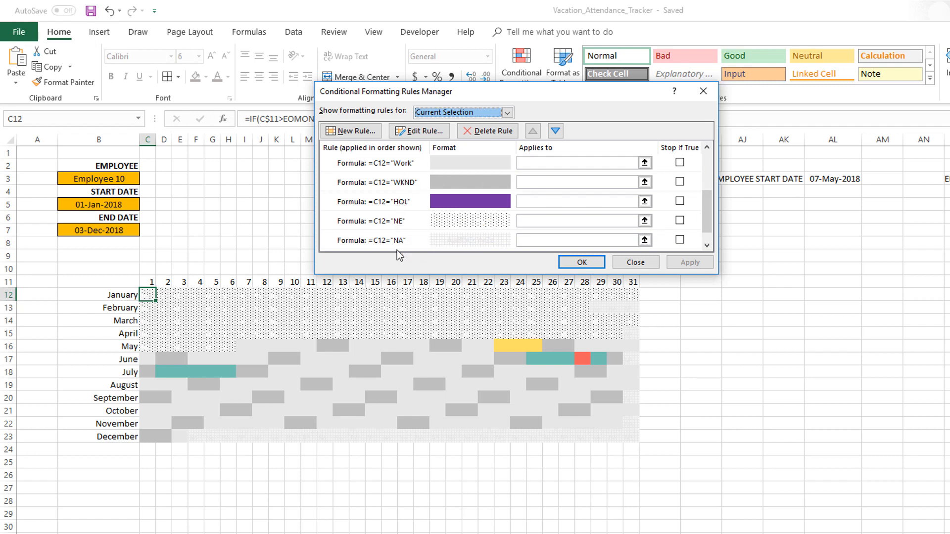
{"action": "left_click", "coordinate": [600, 263]}
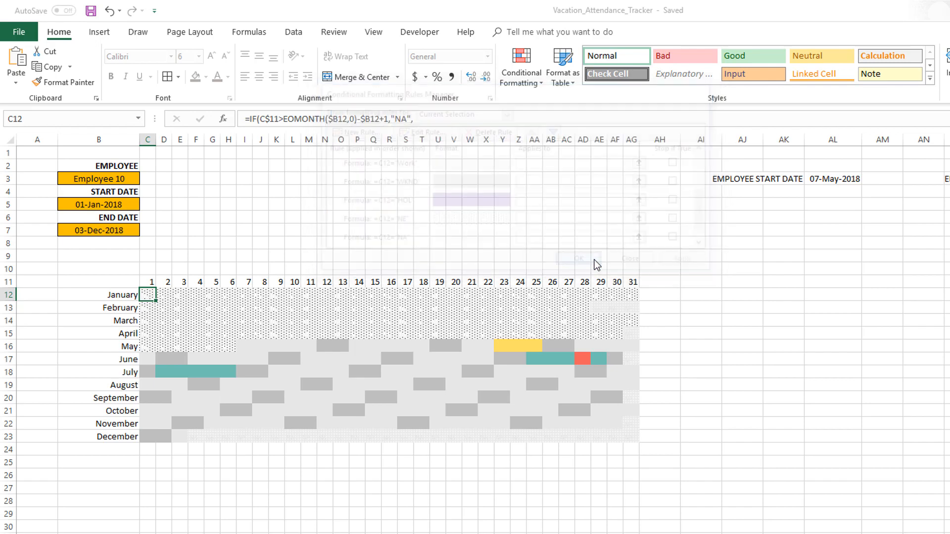
{"action": "left_click", "coordinate": [578, 241]}
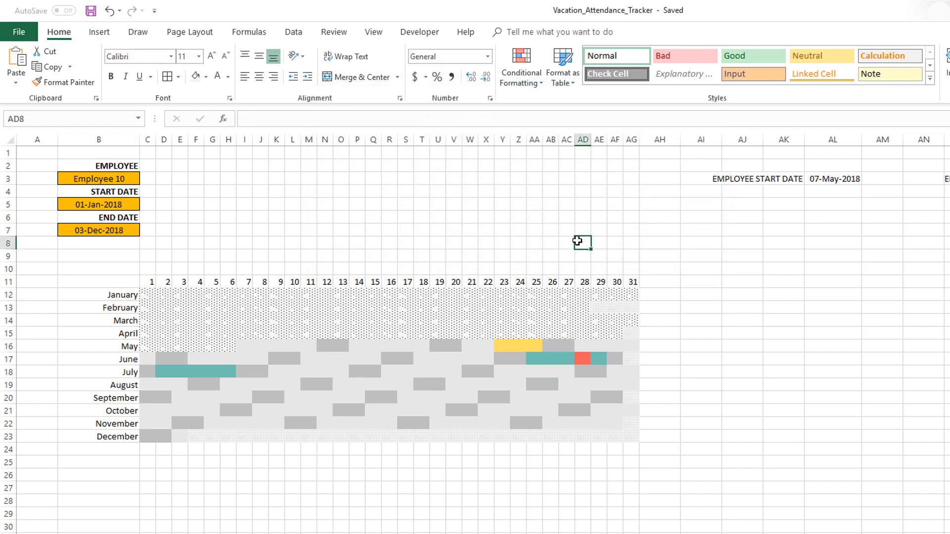